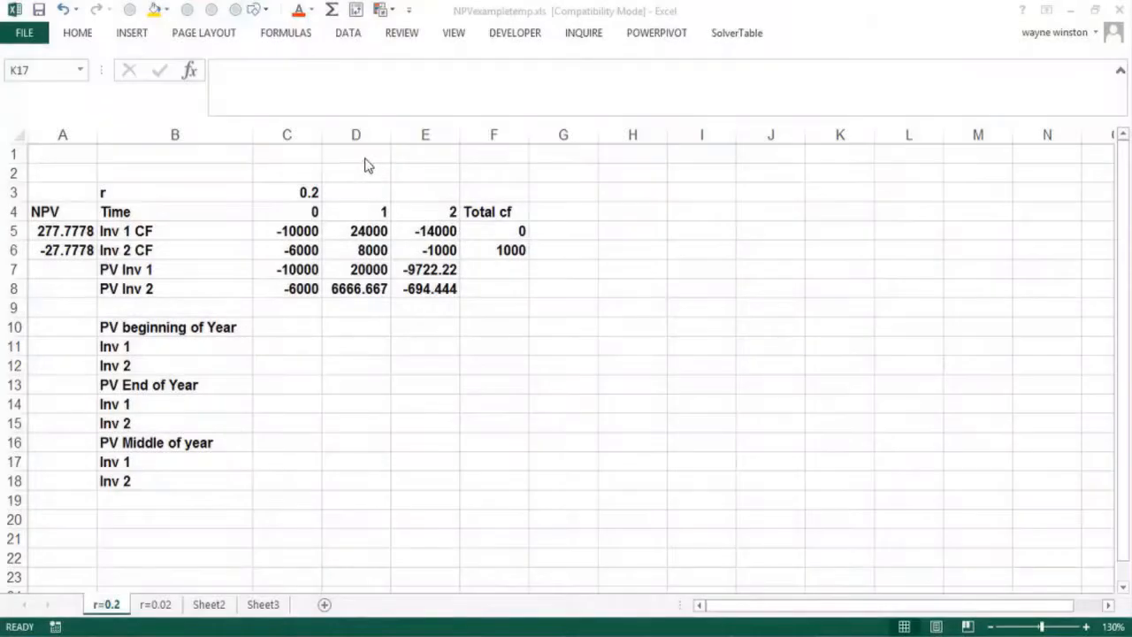
# Enter the title "NPVtemp.xlsx" in cell D1.
pyautogui.click(362, 155)
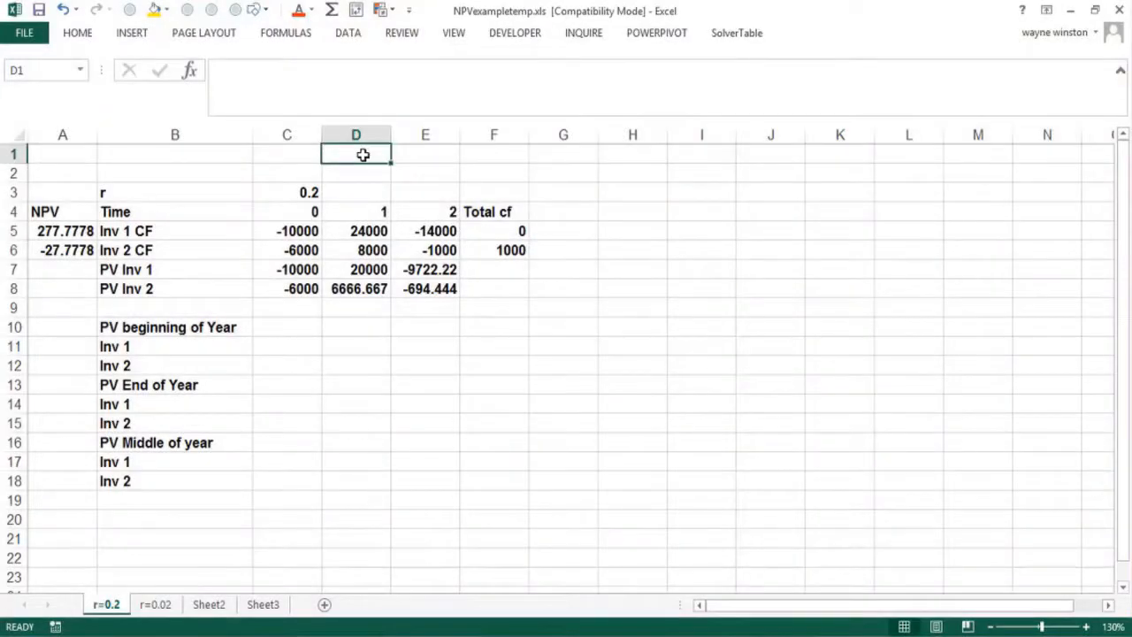
pyautogui.write('NP')
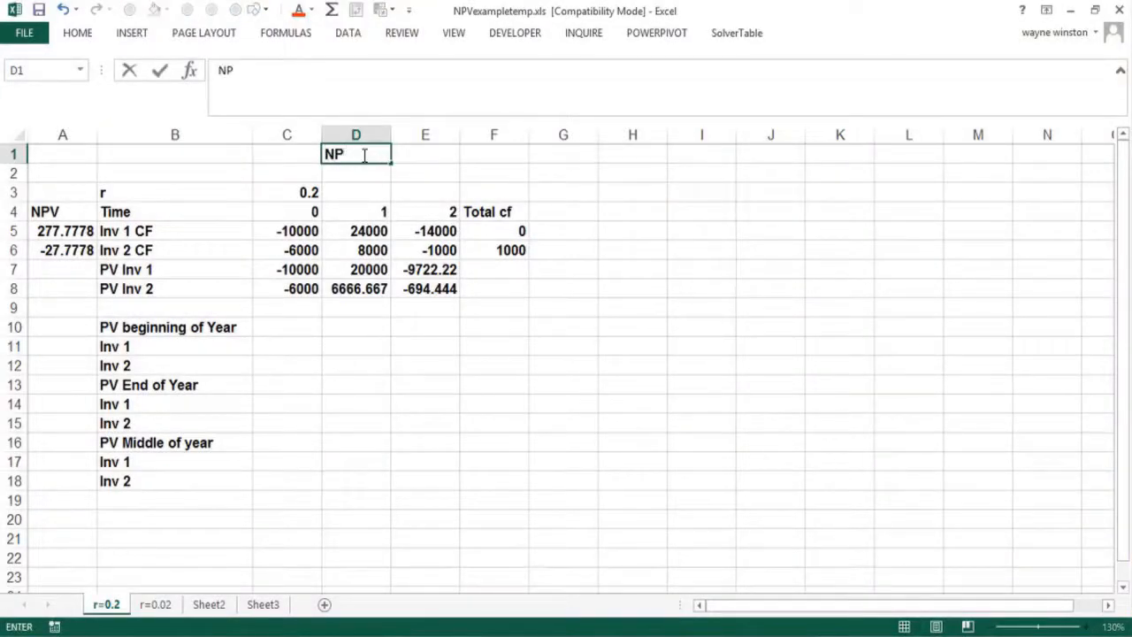
pyautogui.write('Vtemp')
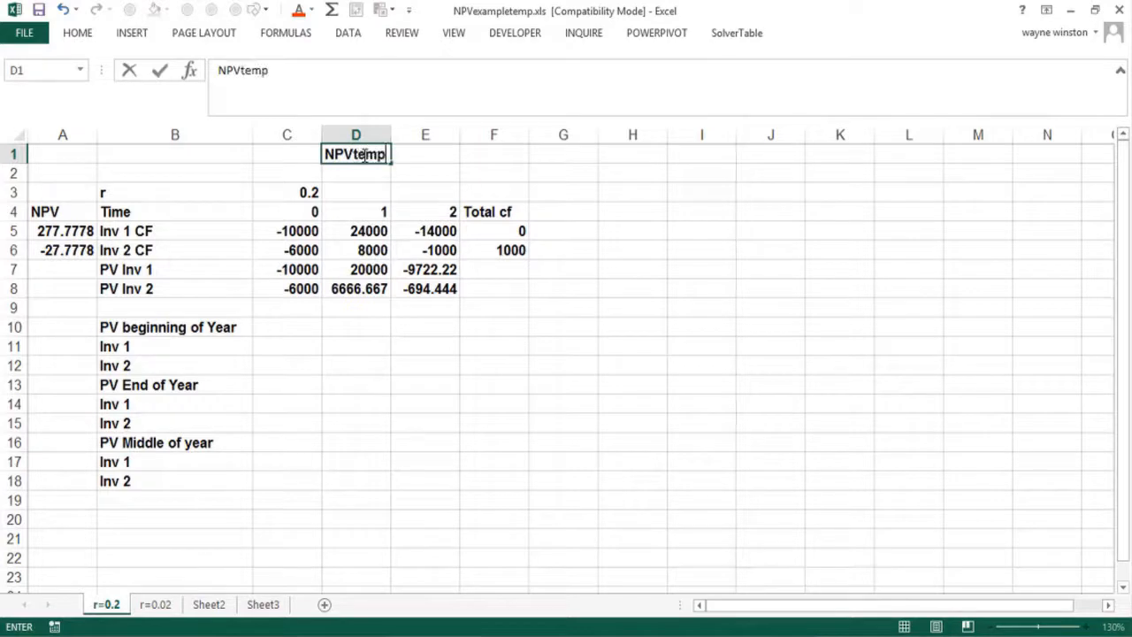
pyautogui.write('.xlsx')
pyautogui.press('Return')
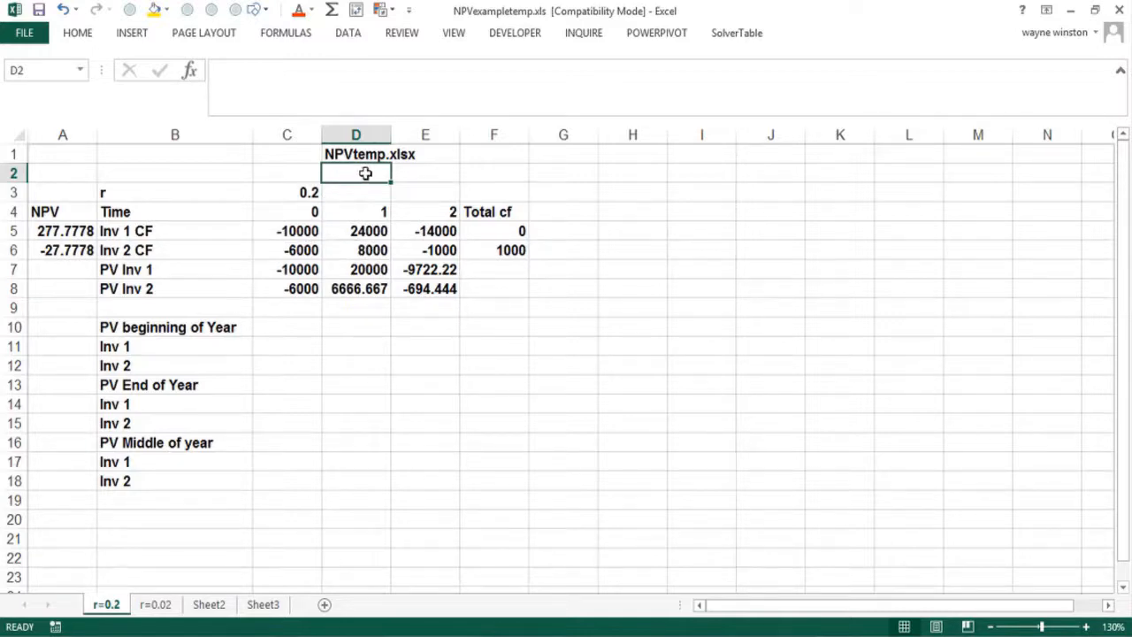
# Examine the cash flows of Inv 1 and Inv 2 in rows 5 and 6 and their total cash flow formulas.
pyautogui.click(284, 234)
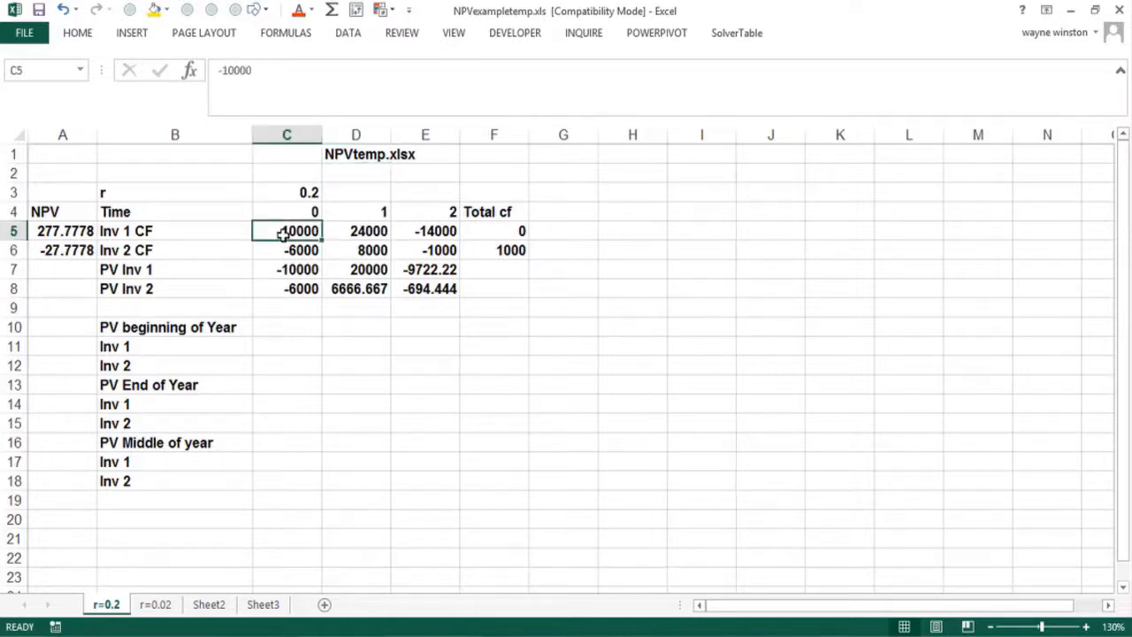
pyautogui.click(354, 231)
pyautogui.click(423, 232)
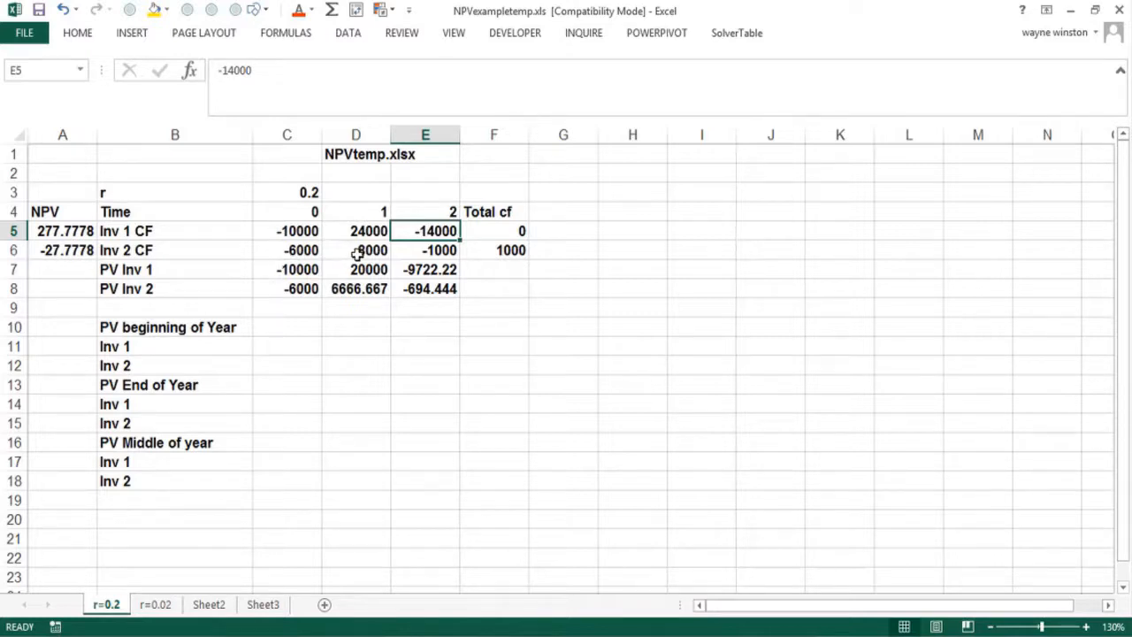
pyautogui.click(429, 252)
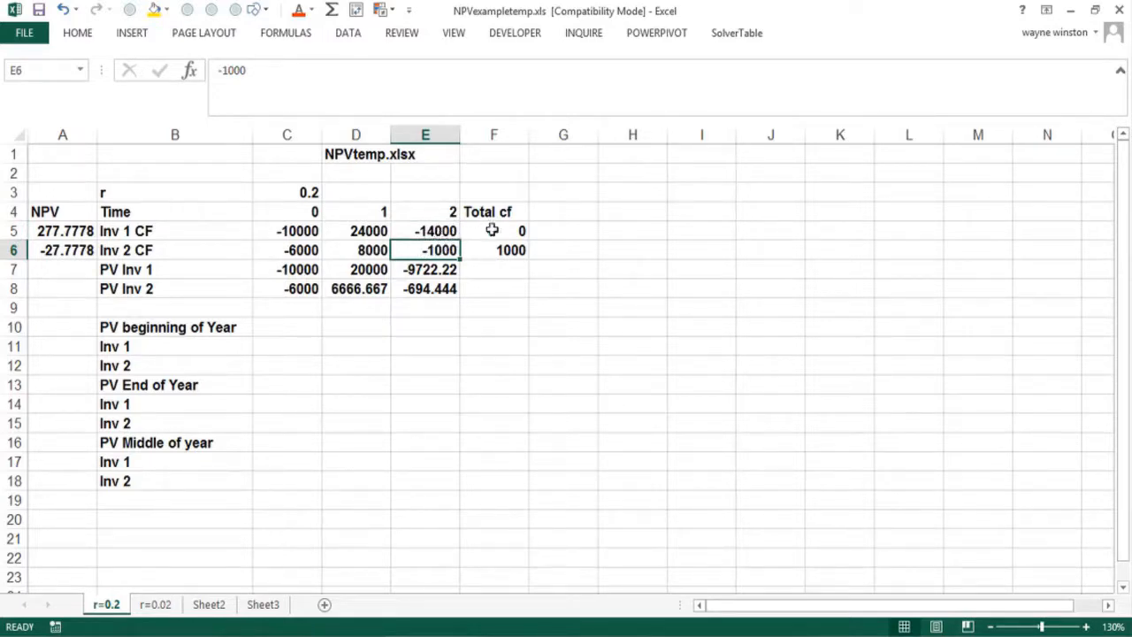
pyautogui.click(491, 230)
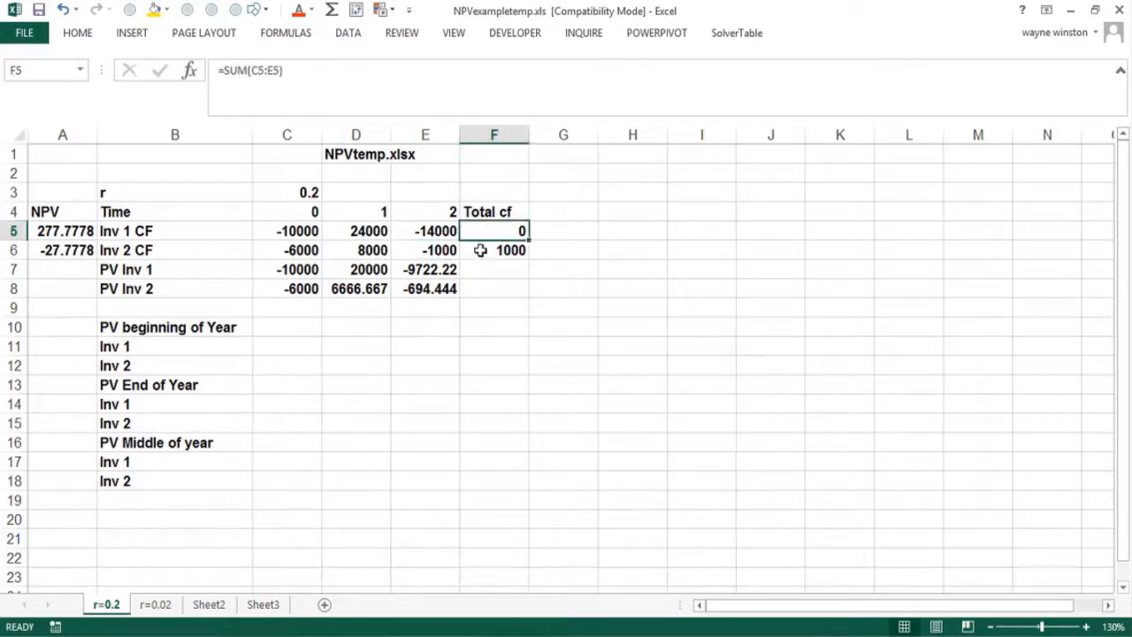
pyautogui.click(481, 251)
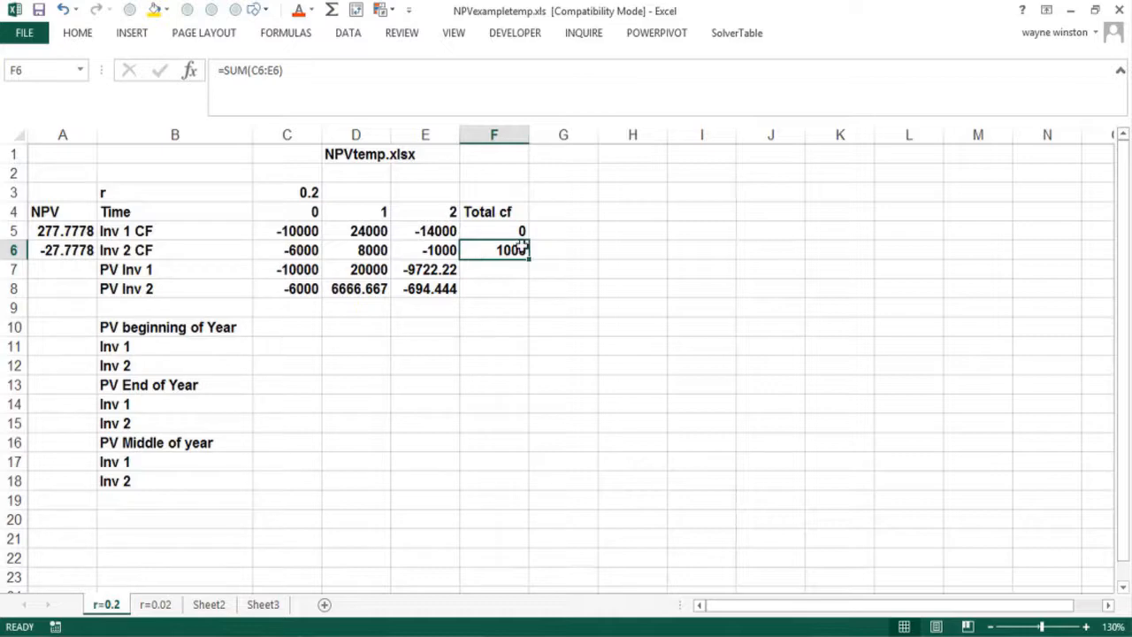
# Enter the notes "Time Value of Money" in cell H5 and "20% WACC" in cell H6.
pyautogui.click(643, 230)
pyautogui.write('T')
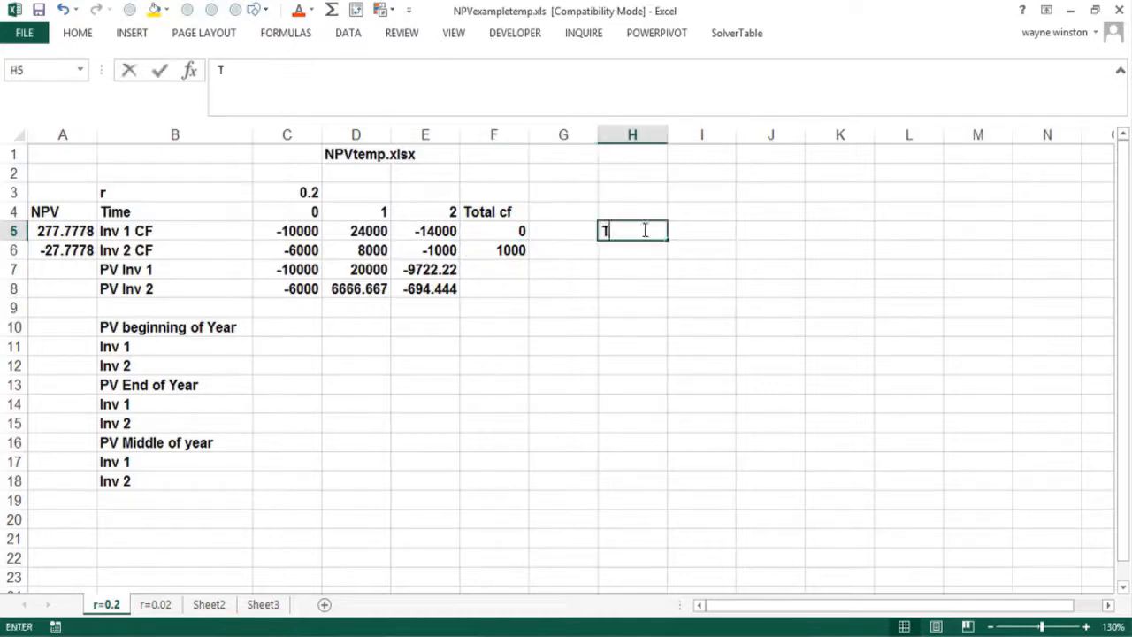
pyautogui.write('ime  Va')
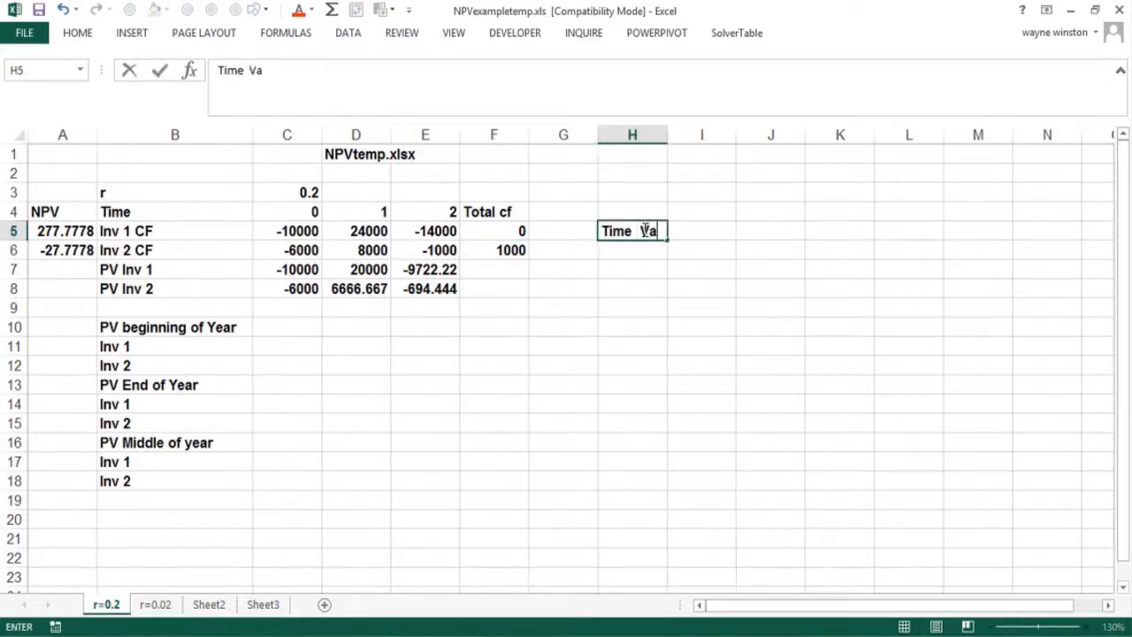
pyautogui.write('lue of Money')
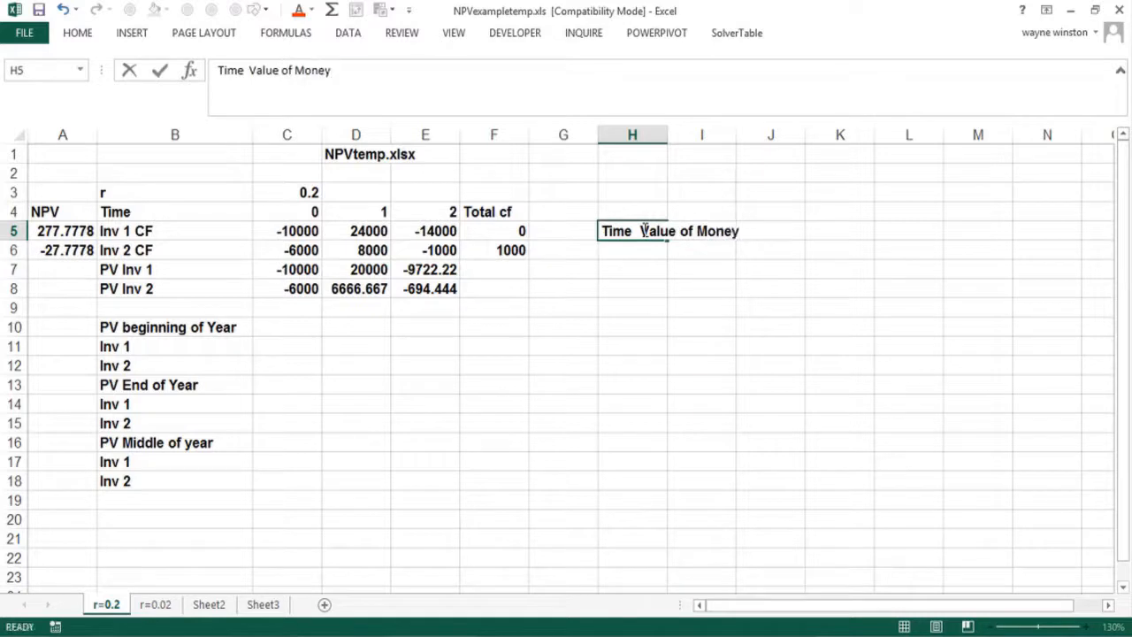
pyautogui.press('Return')
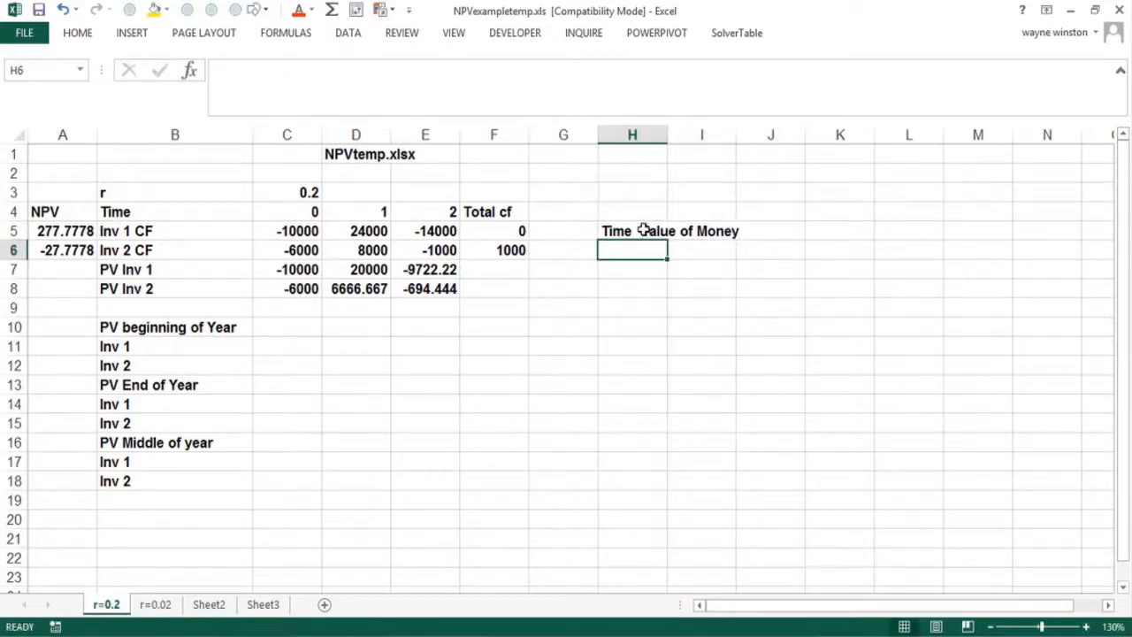
pyautogui.write('20% ')
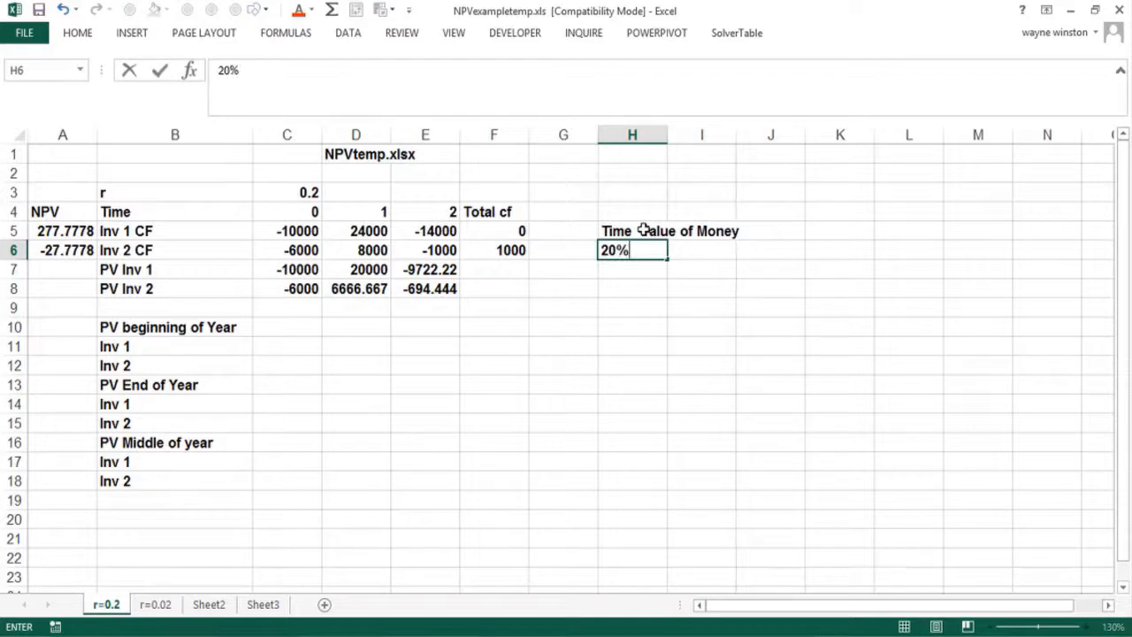
pyautogui.write('WACC')
pyautogui.hotkey('ctrl', 'Return')
pyautogui.press('Down')
# Spell out the WACC abbreviation with "Weighted Average Cost" in cell H7 and "of Capital" in cell H8.
pyautogui.write('Weight')
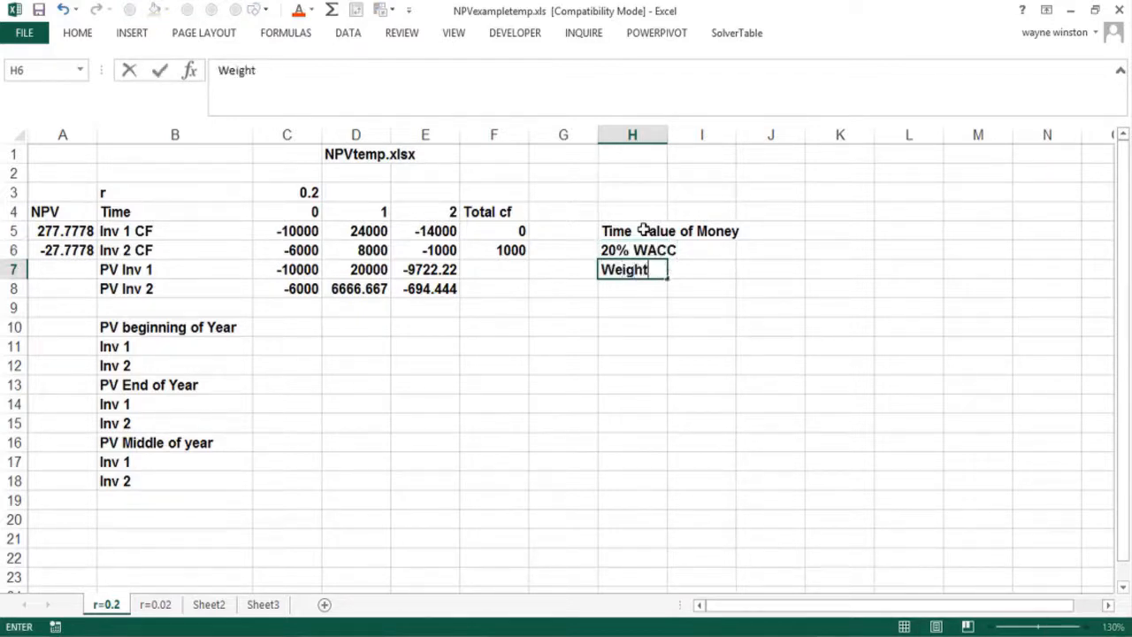
pyautogui.write('ed Average')
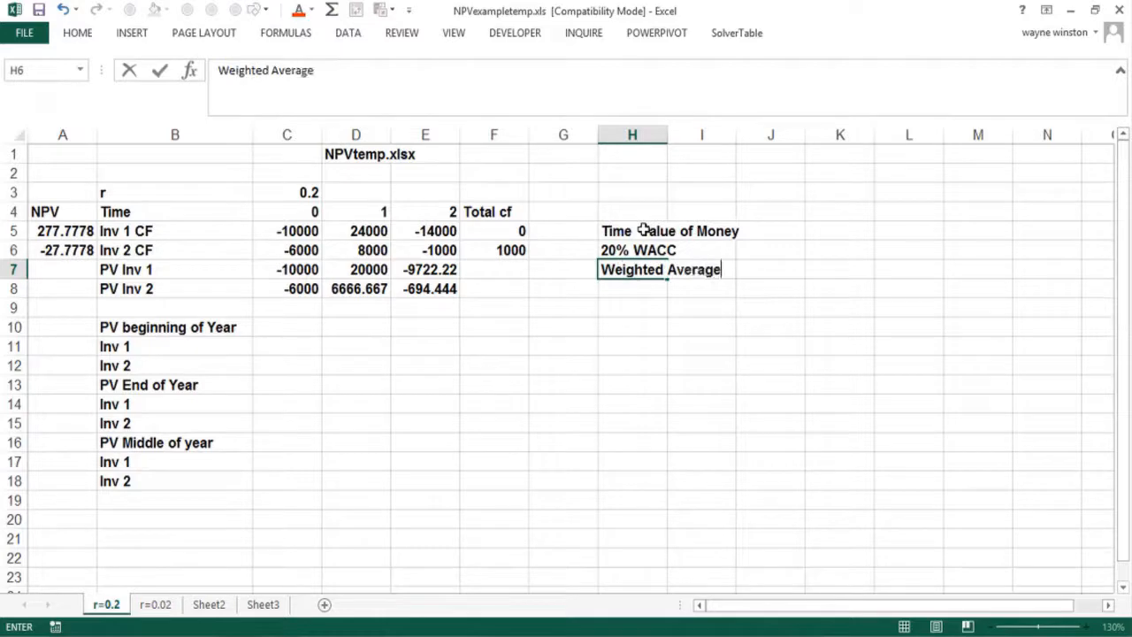
pyautogui.write(' COst')
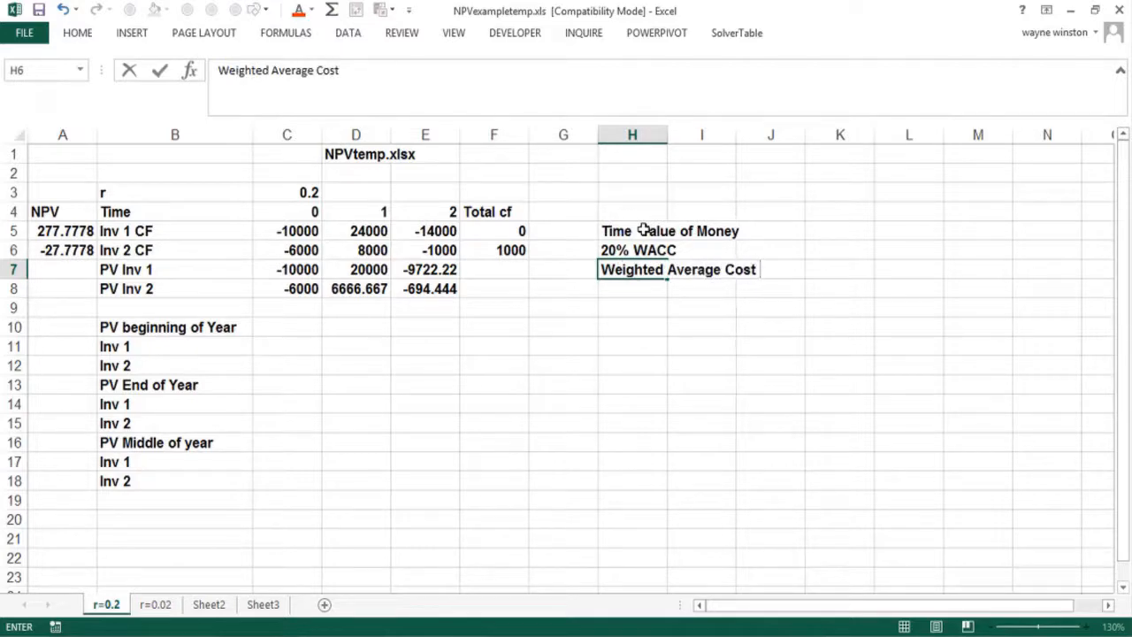
pyautogui.press('Return')
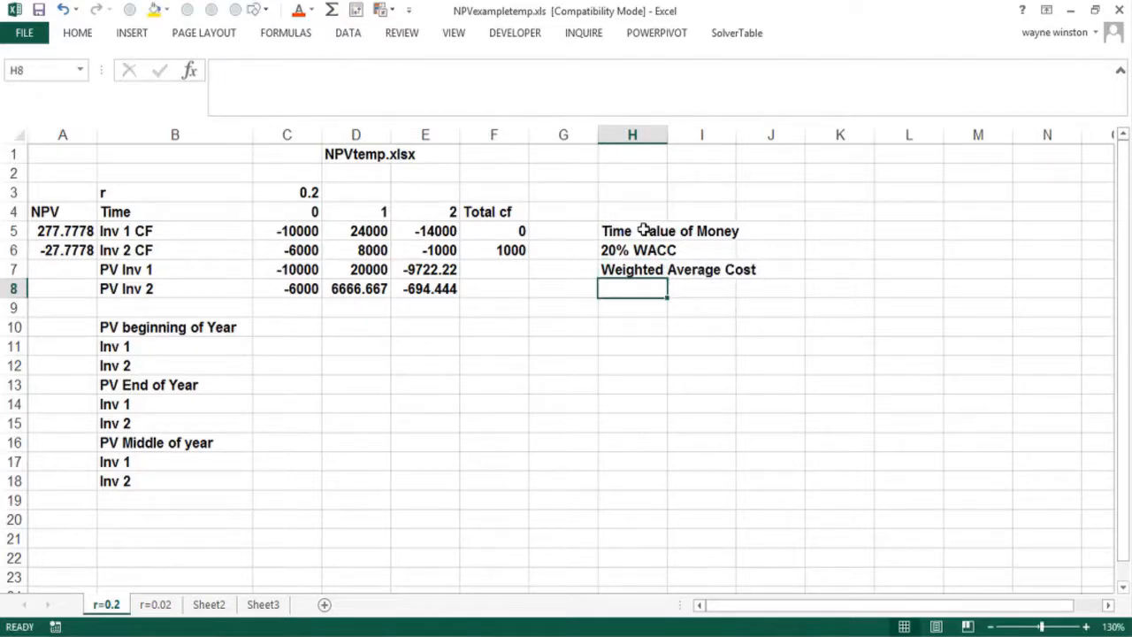
pyautogui.write('of Capita')
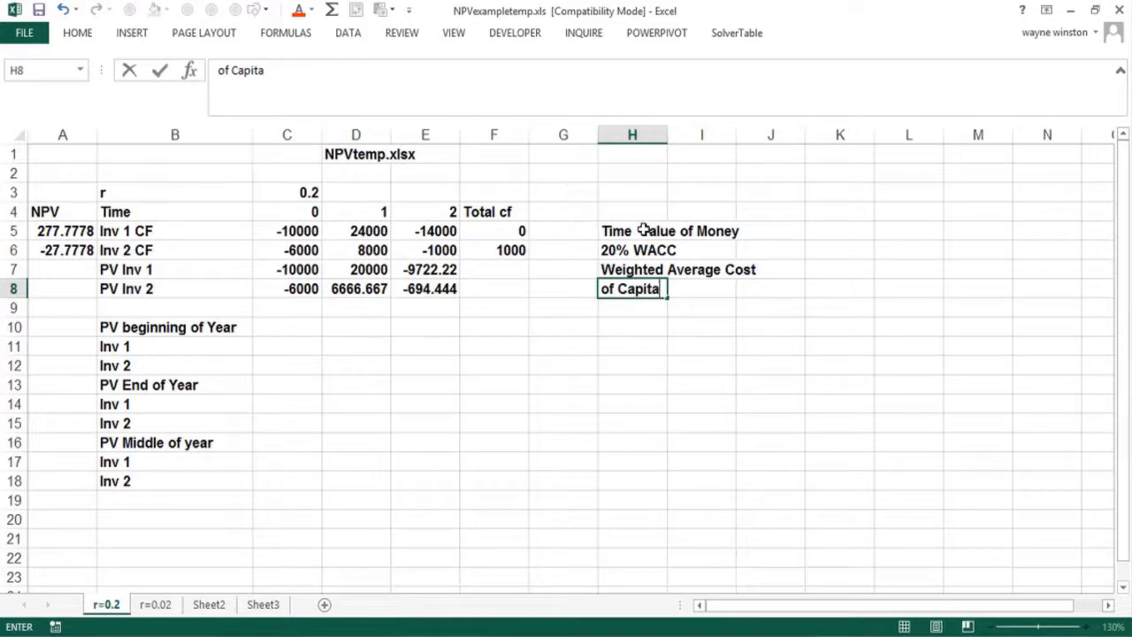
pyautogui.write('l')
pyautogui.click(588, 326)
# Enter the note "WACC=20%" in cell H10.
pyautogui.click(619, 327)
pyautogui.write('d')
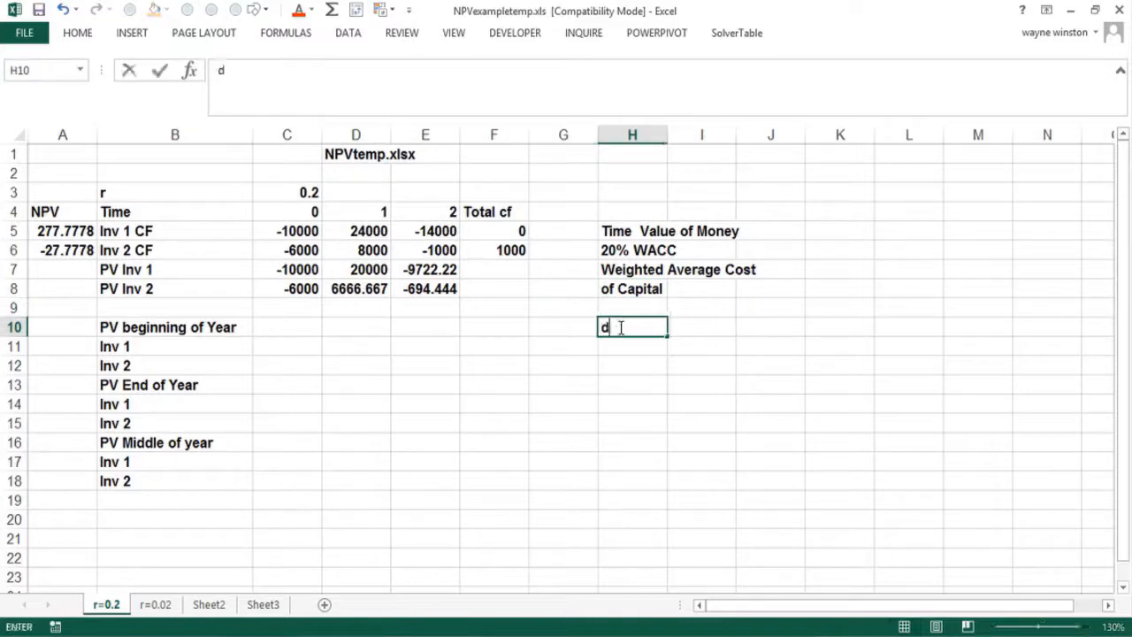
pyautogui.press('BackSpace')
pyautogui.write('WACC=20')
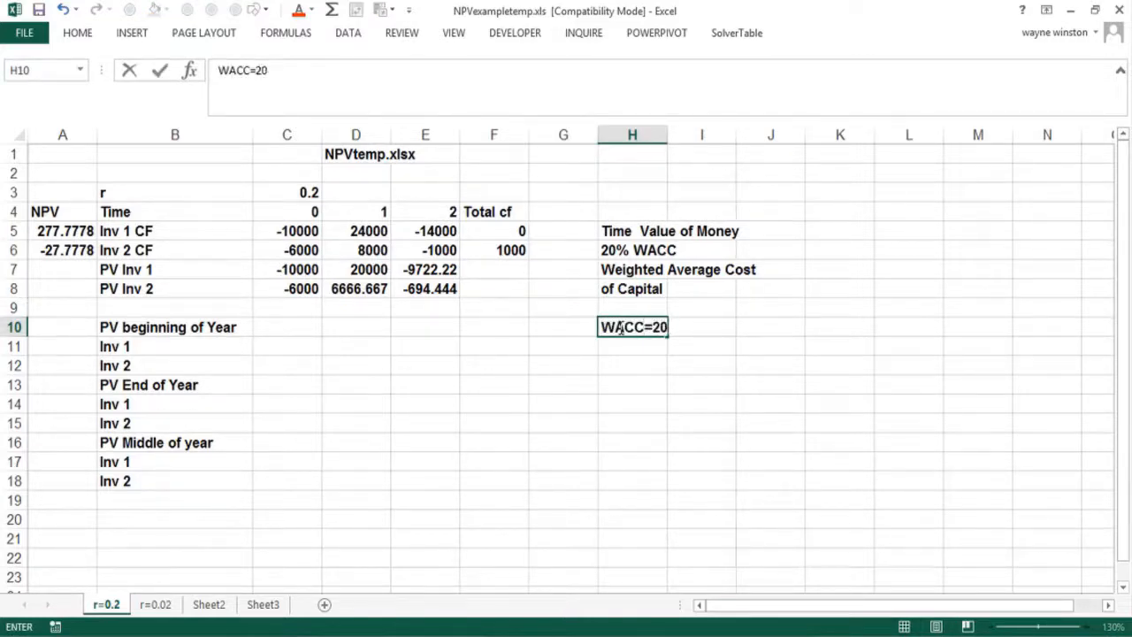
pyautogui.write('%')
pyautogui.press('Return')
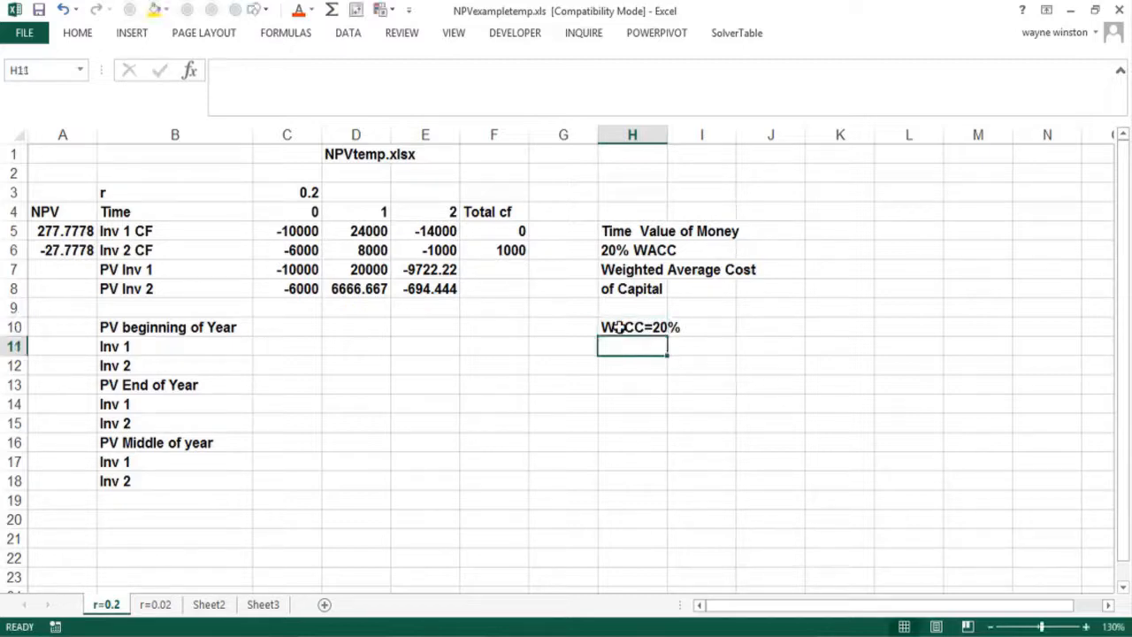
# Enter the note "$1 now=$1.20 a year from now" in cell H11.
pyautogui.write('$1 now')
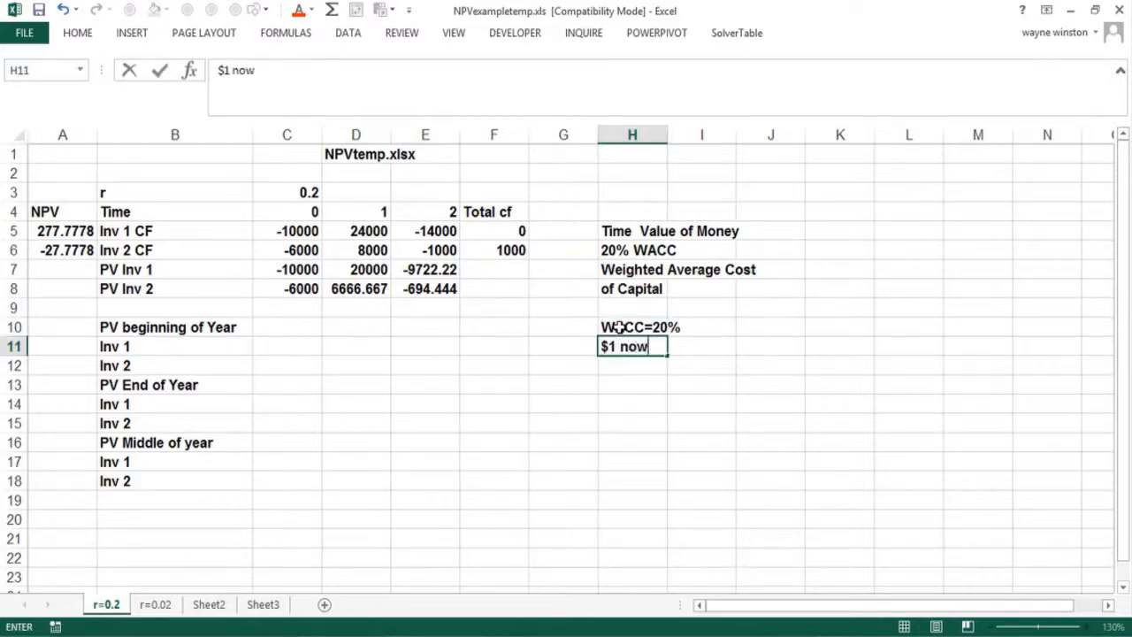
pyautogui.write('=$')
pyautogui.write('1.20 ')
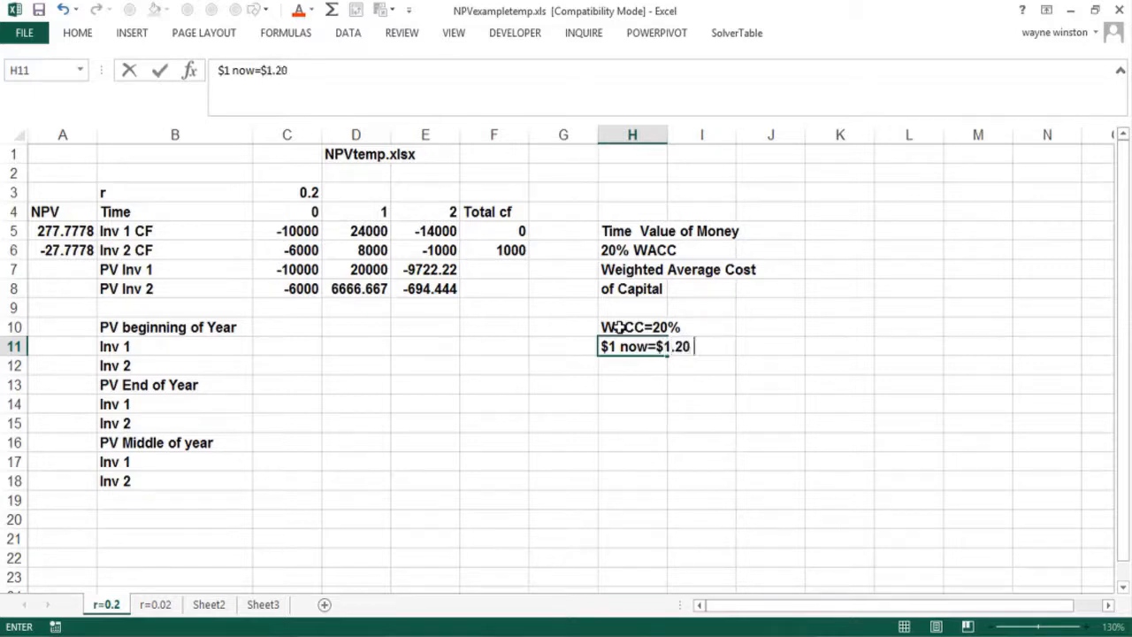
pyautogui.write('a year from now')
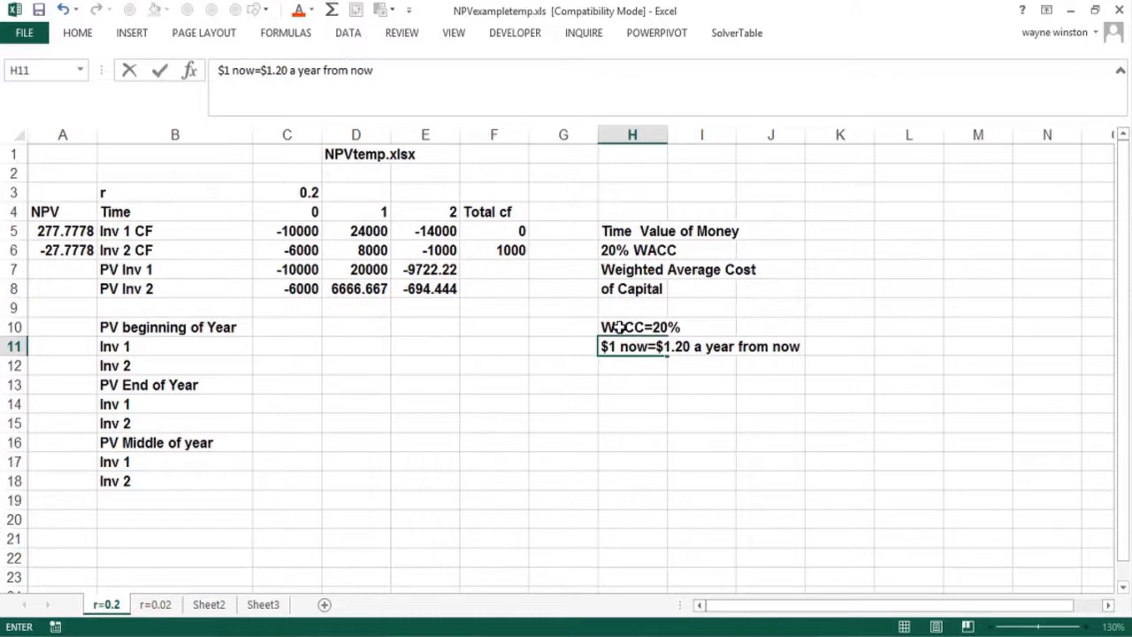
pyautogui.press('Return')
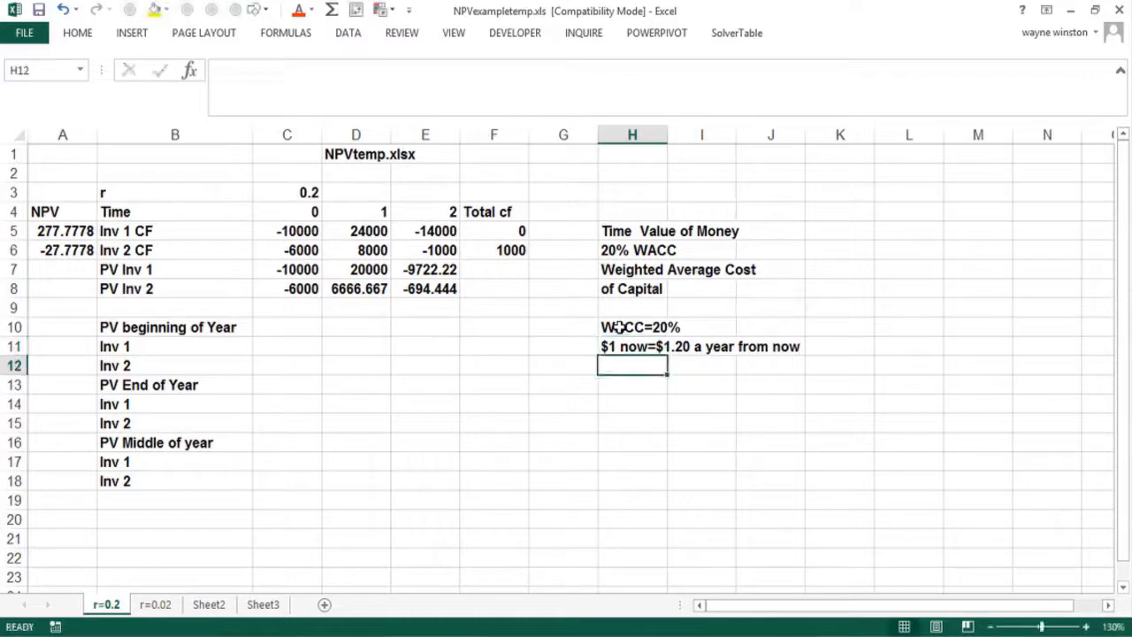
# Enter the discounting note "$1/1.2 now = $1 a year from" in cell H12.
pyautogui.write('$')
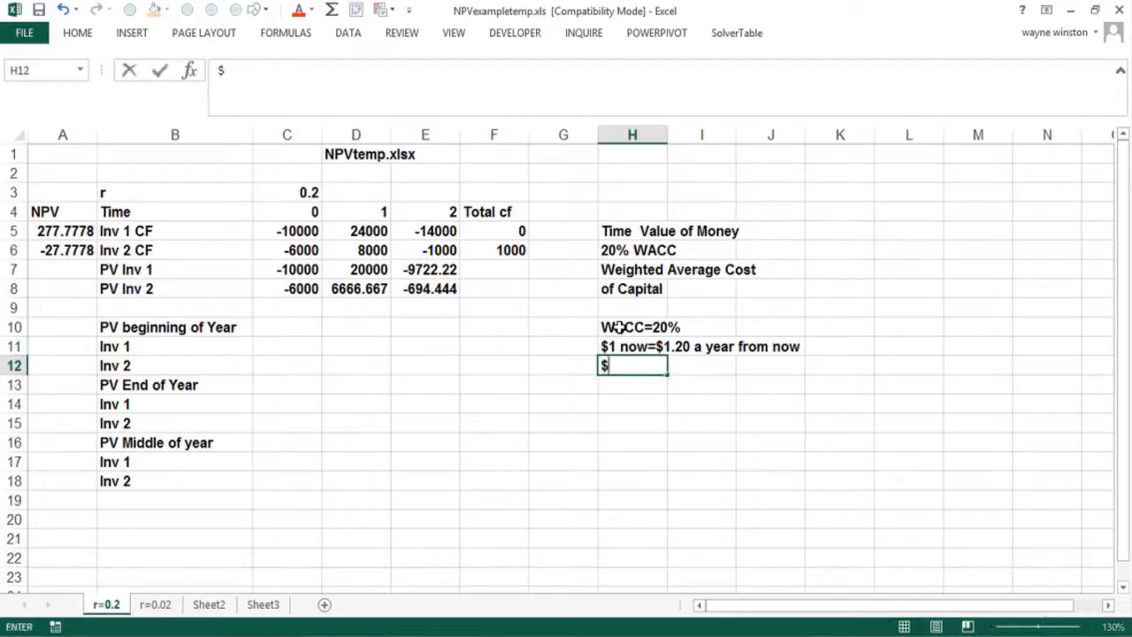
pyautogui.write('1/1.2')
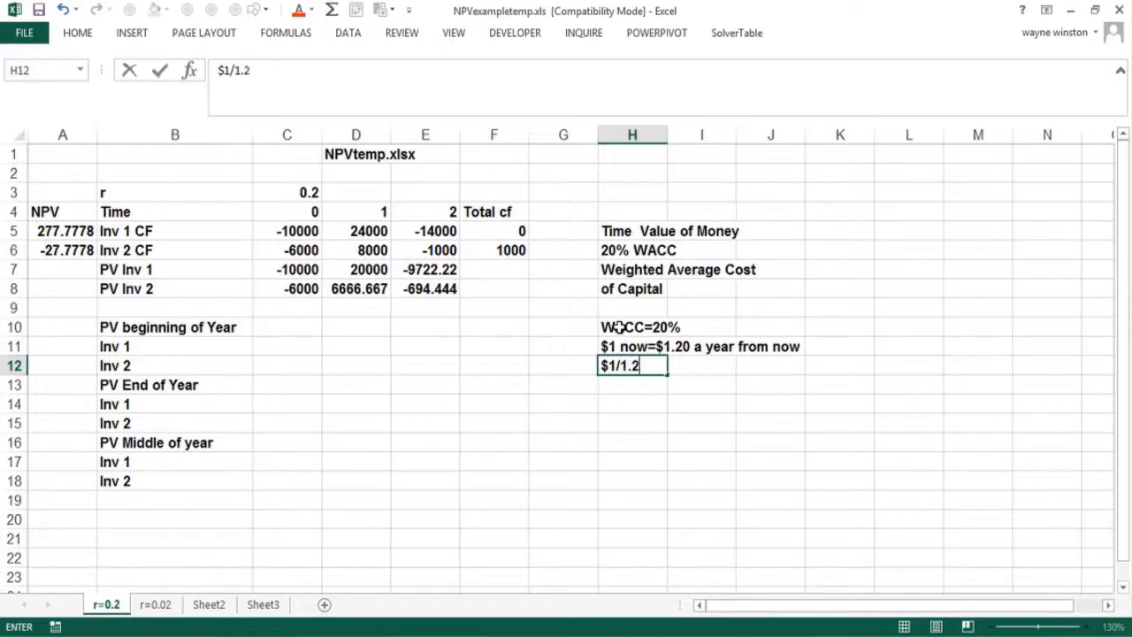
pyautogui.write(' now = $1 a ye')
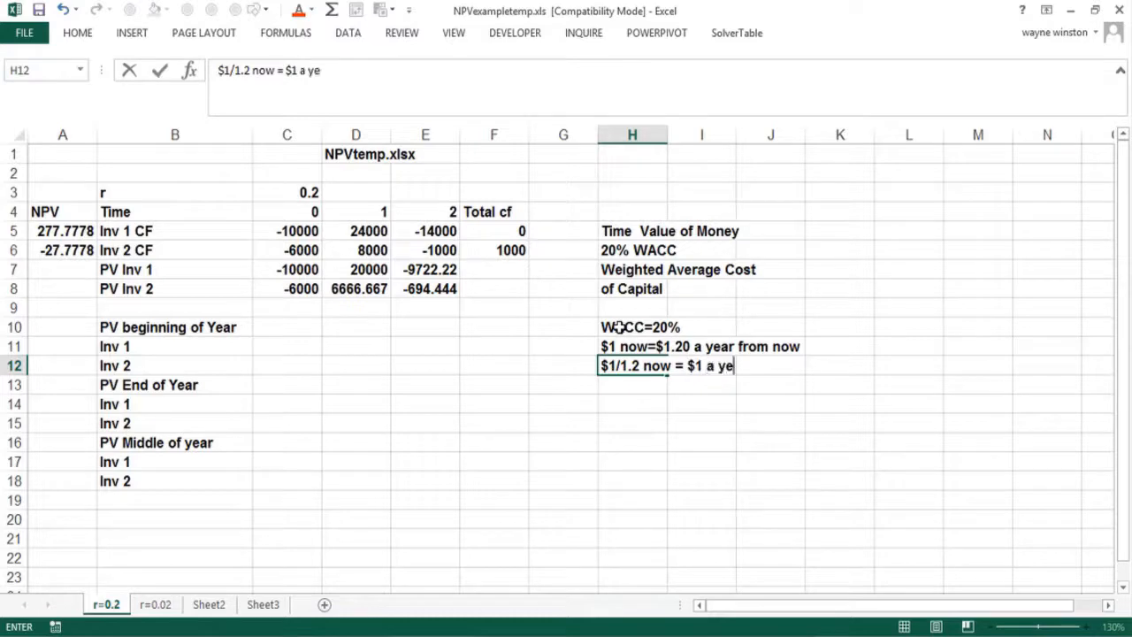
pyautogui.write('ar from')
pyautogui.press('Return')
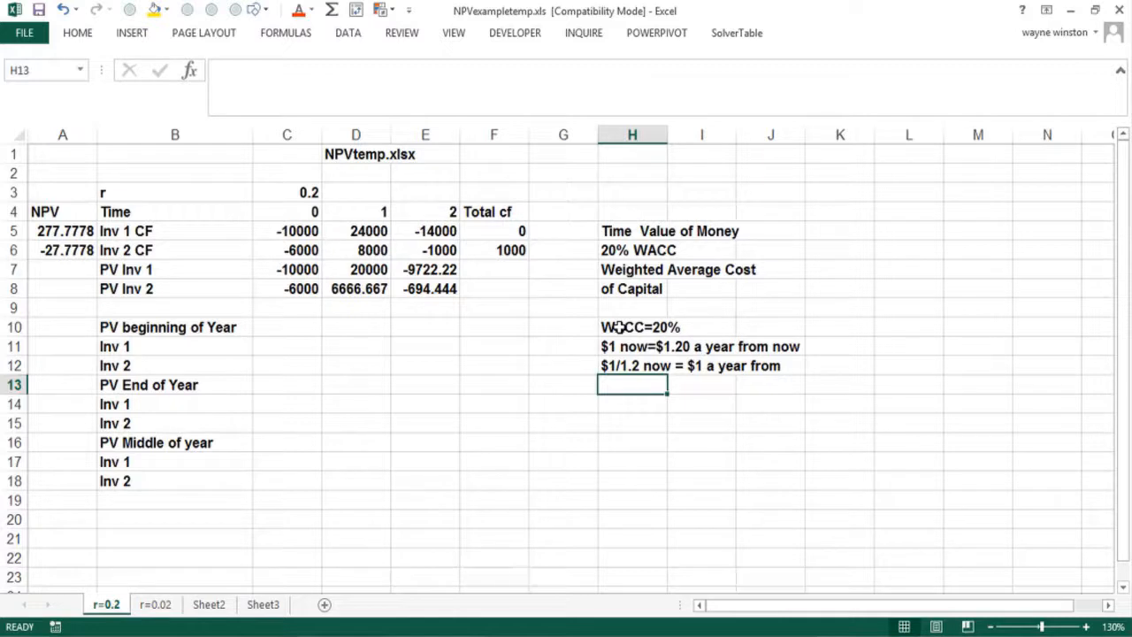
# Enter "NPV" in cell H13 and its meaning "Net Present Value" in cell H14.
pyautogui.write('NPV')
pyautogui.press('Return')
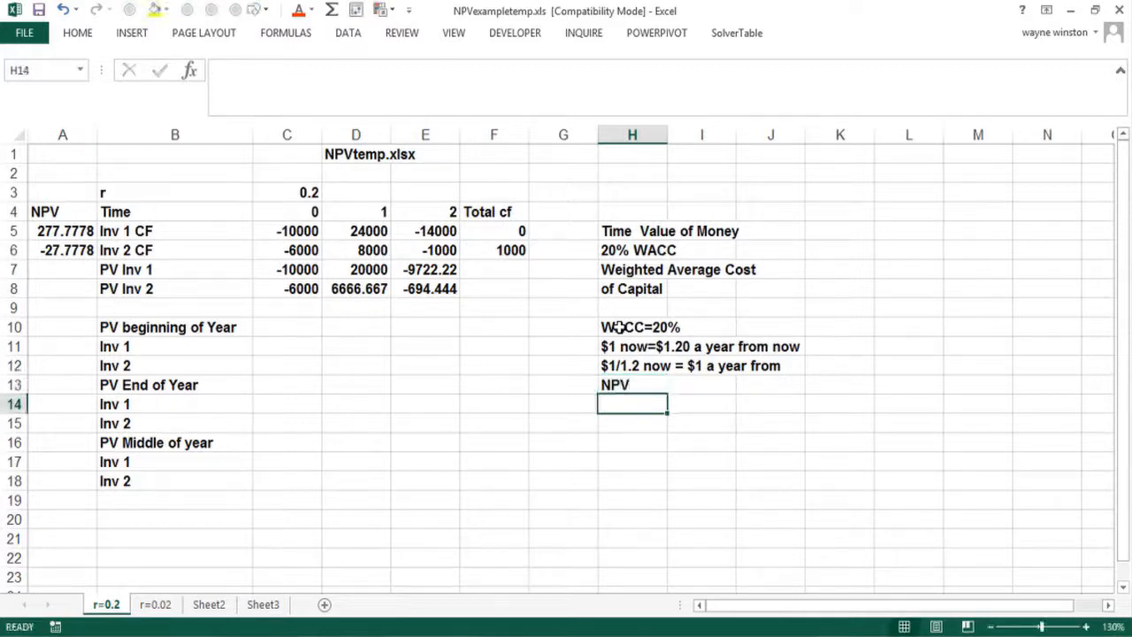
pyautogui.write('Net Present')
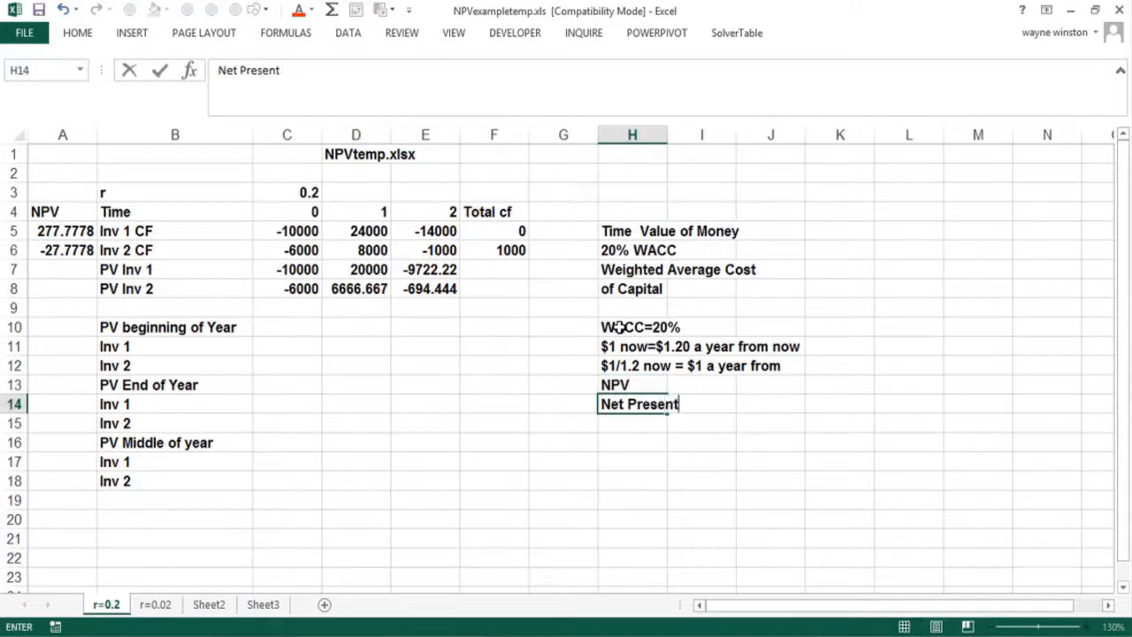
pyautogui.write(' Value')
pyautogui.press('Return')
# Enter "NPV" in cell H15 and the note "value in today's dollars of a set of cash flows" in H16.
pyautogui.write('NPV')
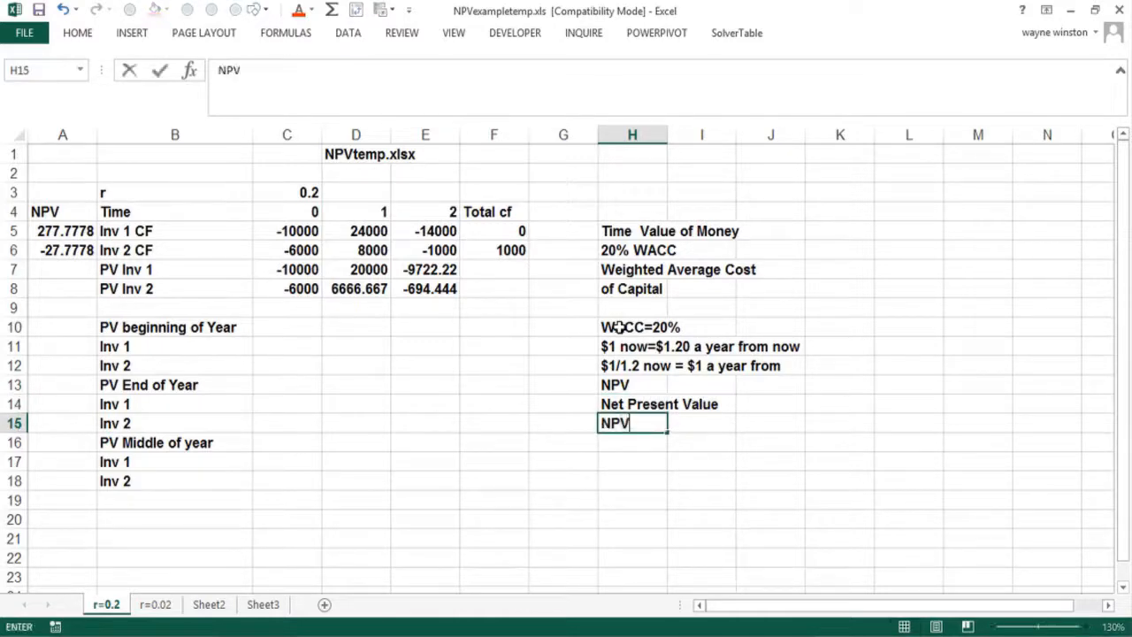
pyautogui.press('Return')
pyautogui.write('val')
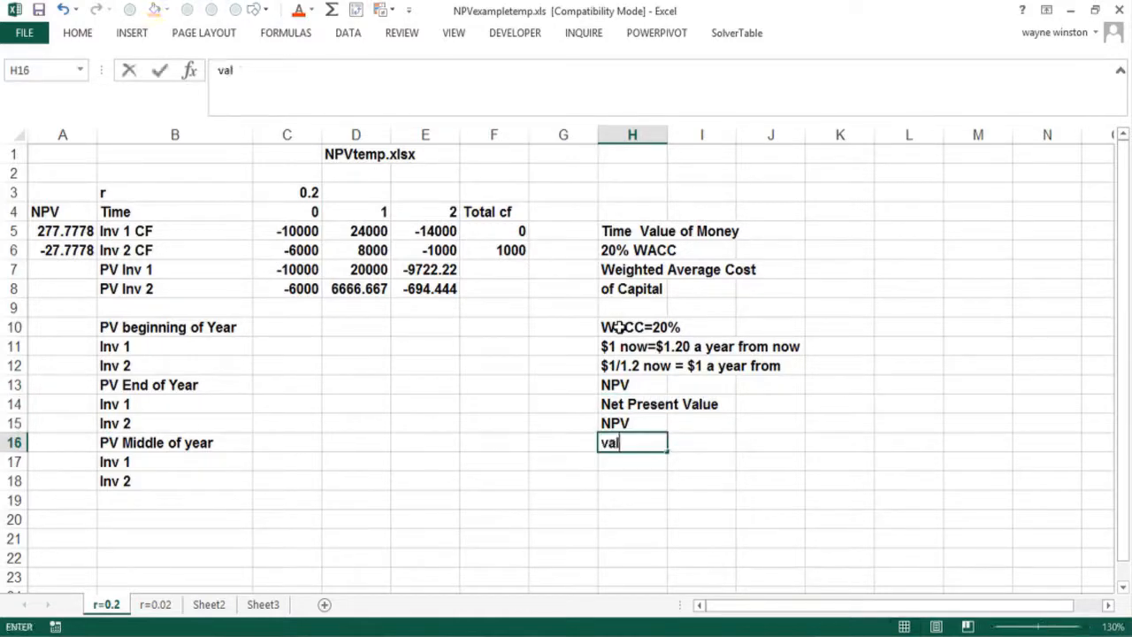
pyautogui.write('ue in today')
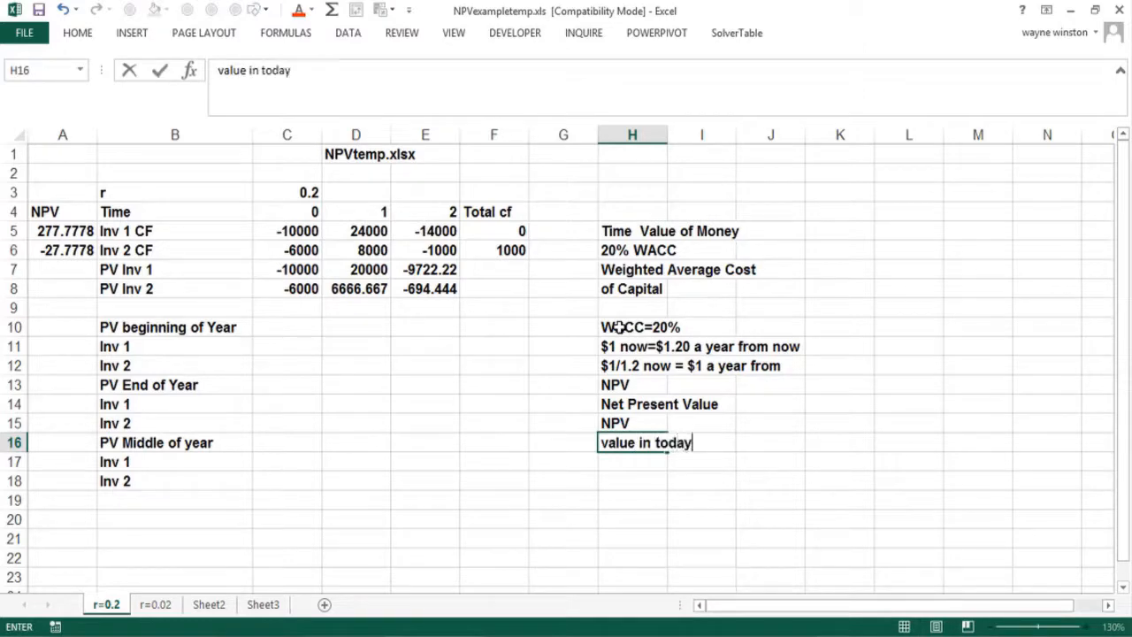
pyautogui.write("'s dollars")
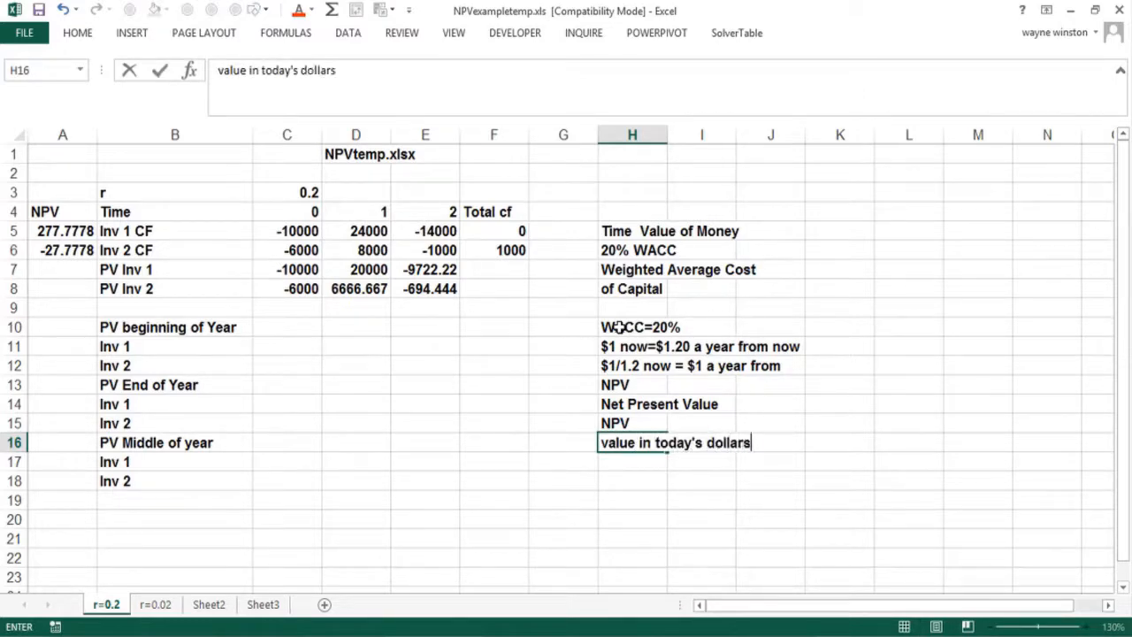
pyautogui.write(' of a se')
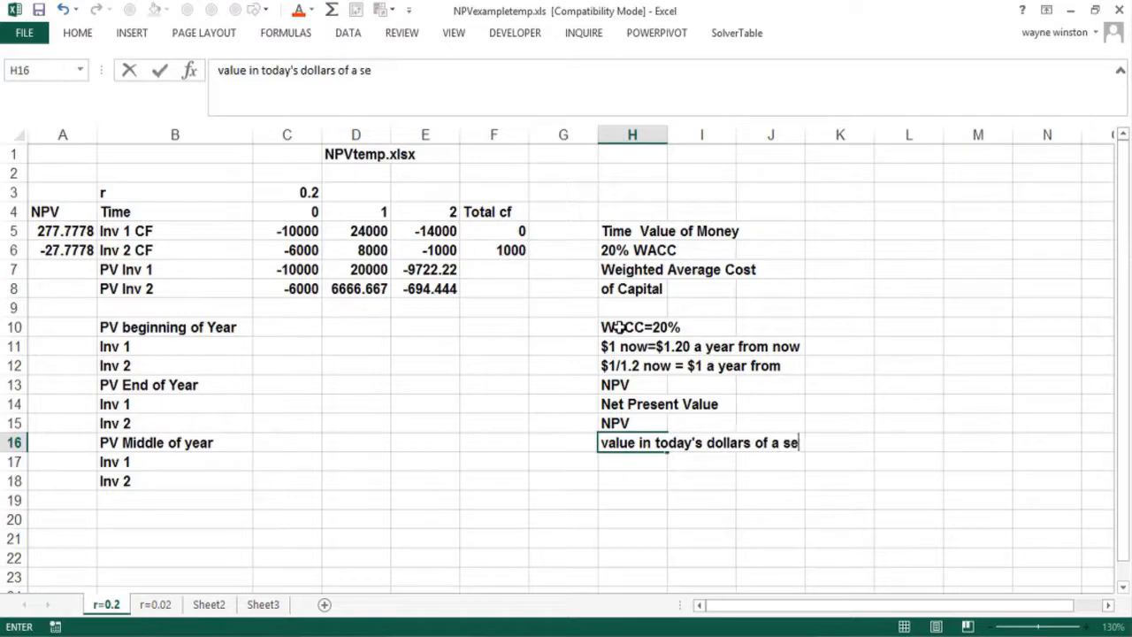
pyautogui.write('t of cash flows')
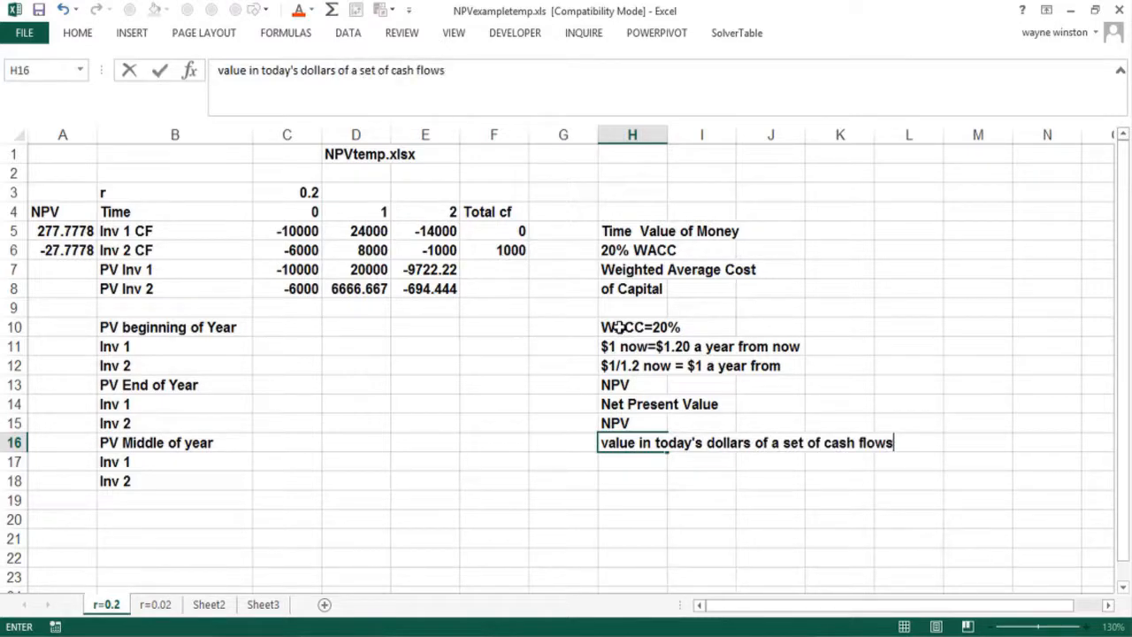
pyautogui.press('Return')
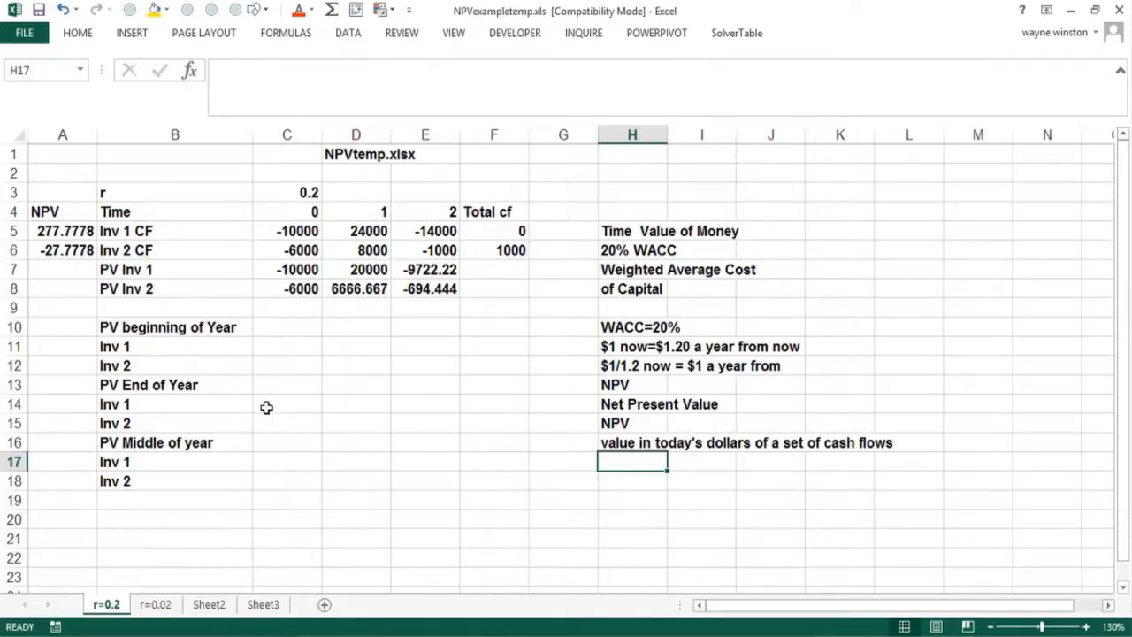
# Calculate Investment 1's end-of-year present value in cell C14 with =NPV(r_,C5:E5), using the rate in C3.
pyautogui.click(294, 387)
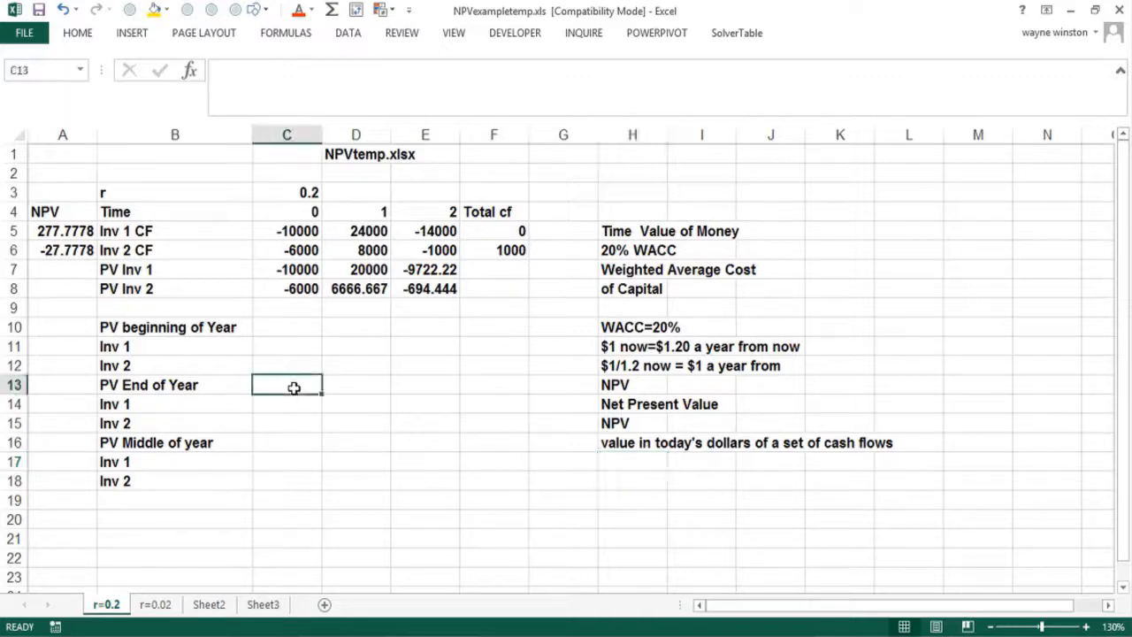
pyautogui.click(292, 404)
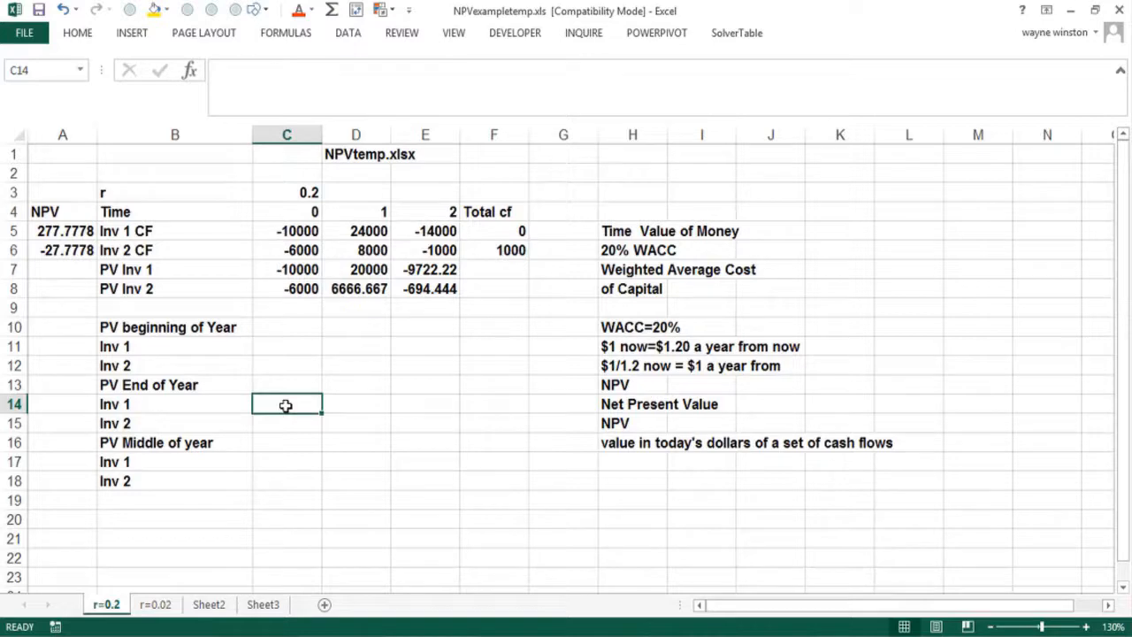
pyautogui.write('=')
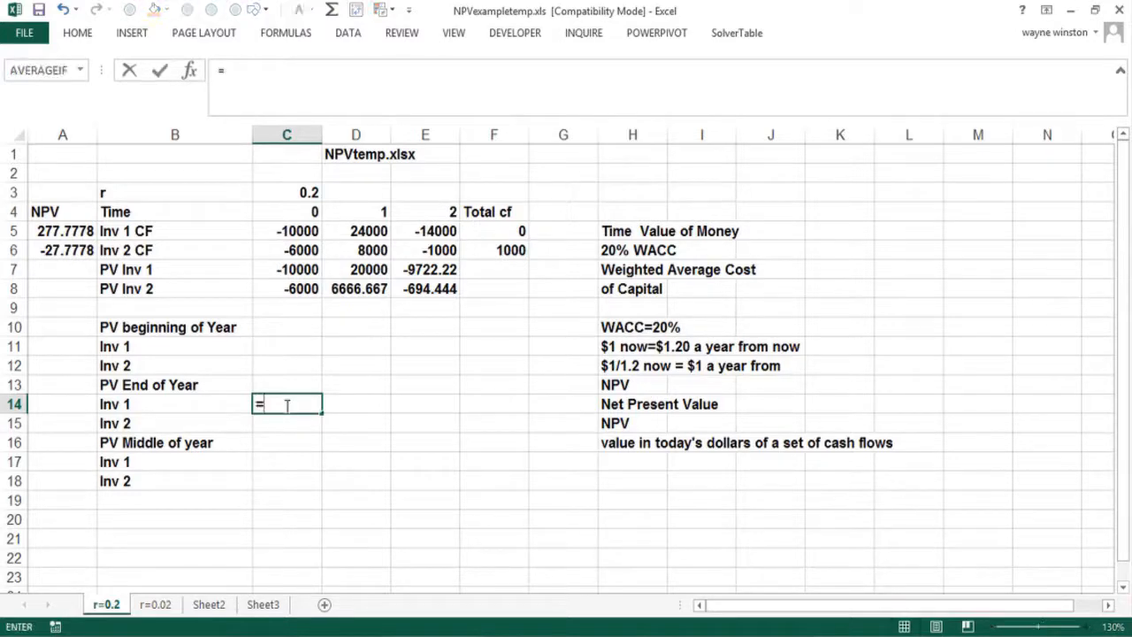
pyautogui.write('npv(')
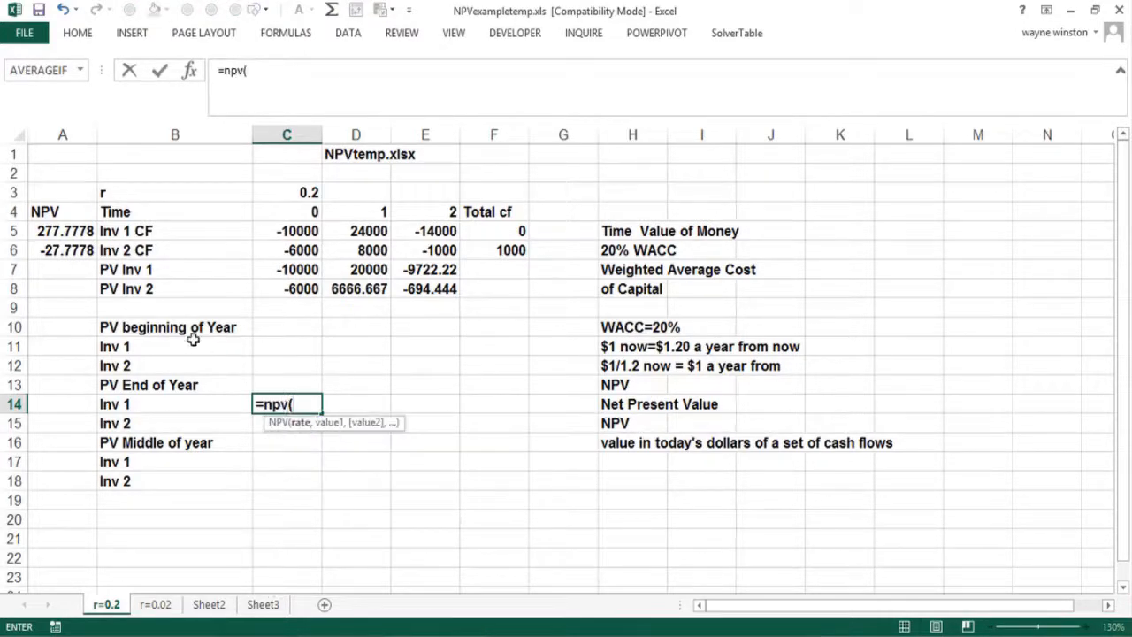
pyautogui.click(281, 195)
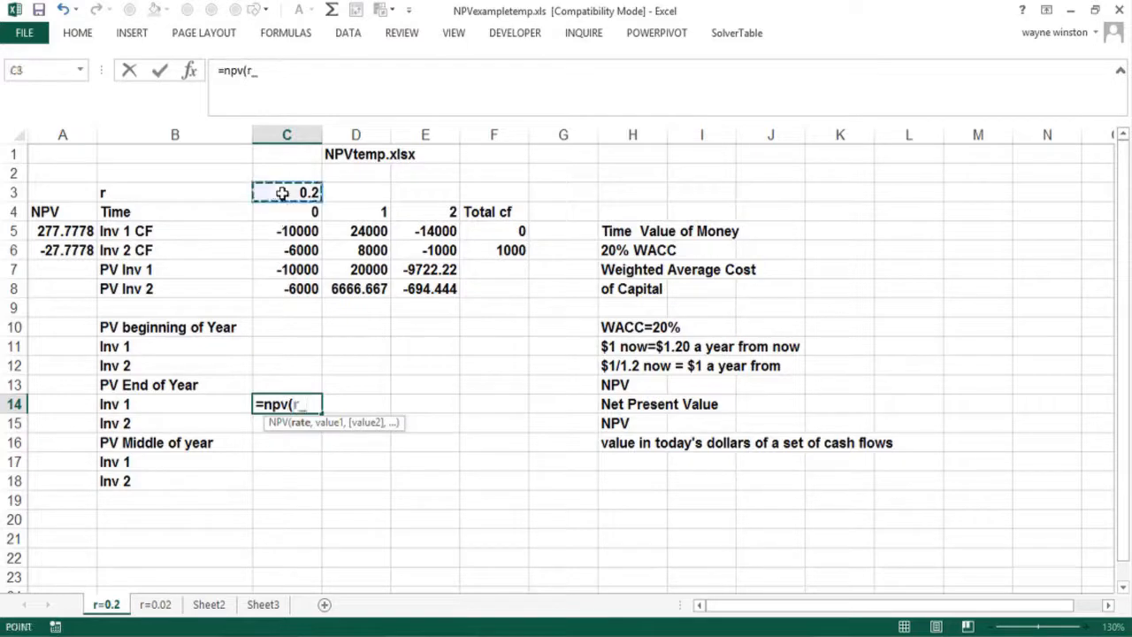
pyautogui.write(',')
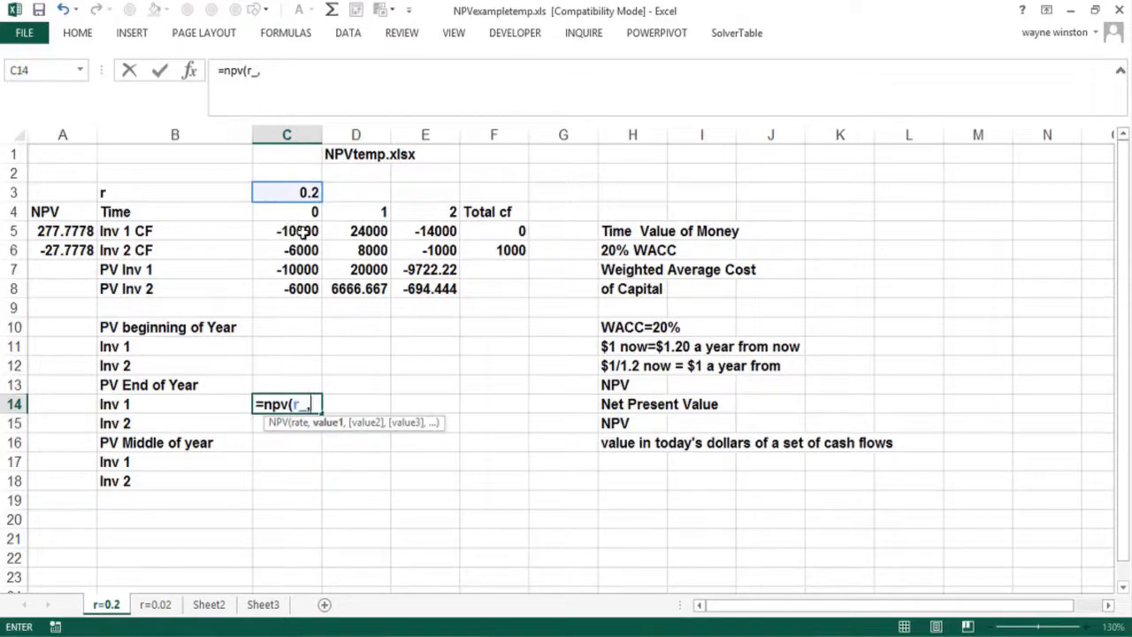
pyautogui.moveTo(305, 230); pyautogui.dragTo(410, 231)
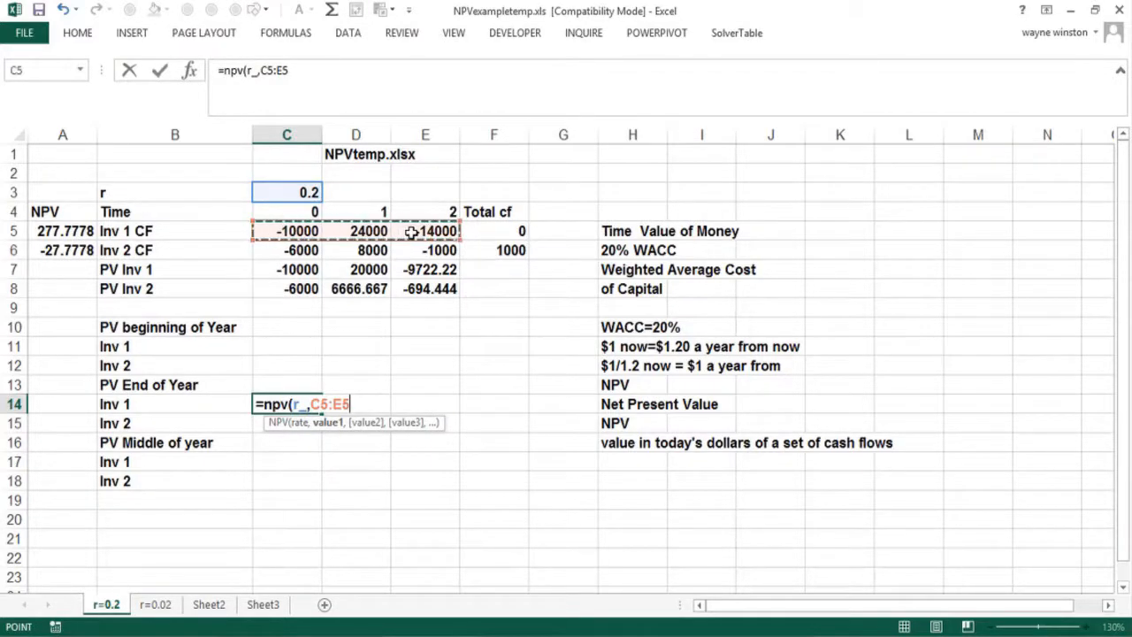
pyautogui.write(')')
pyautogui.press('Return')
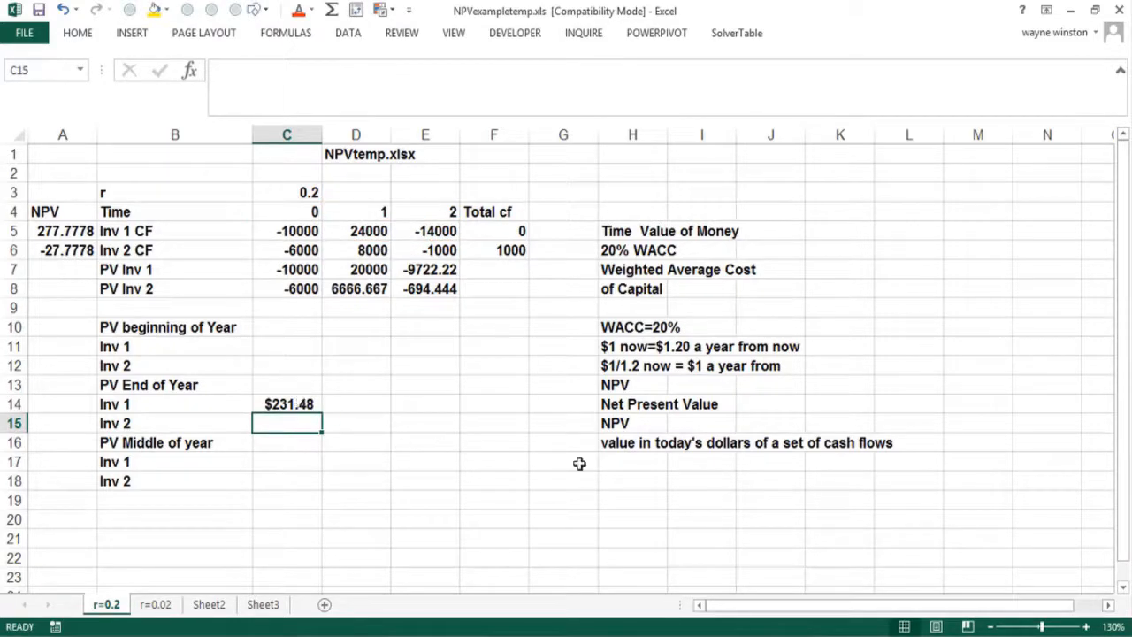
# Enter the note "NPV>0 means cash flows increase value" in cell H18.
pyautogui.click(611, 475)
pyautogui.write('NPV>')
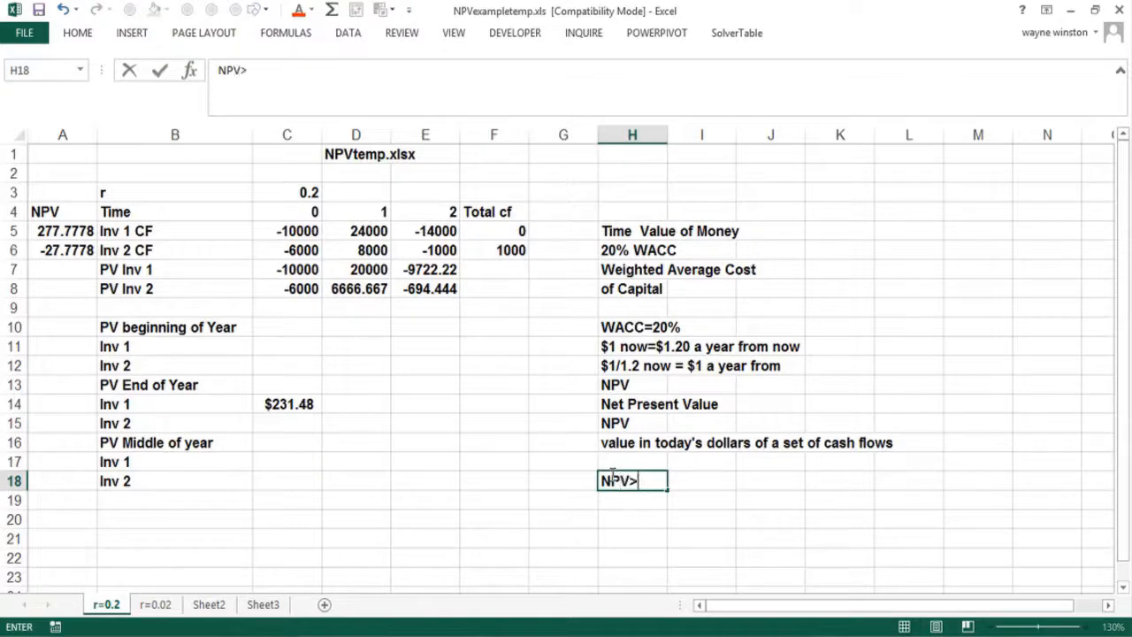
pyautogui.write('0 means cash flo')
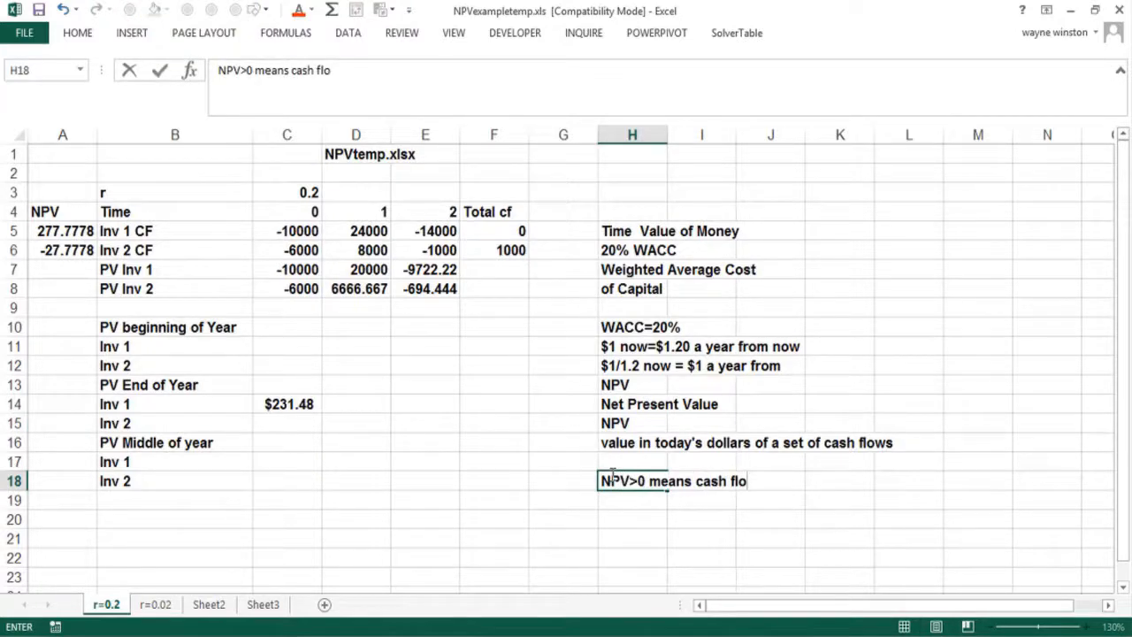
pyautogui.write('ws incre')
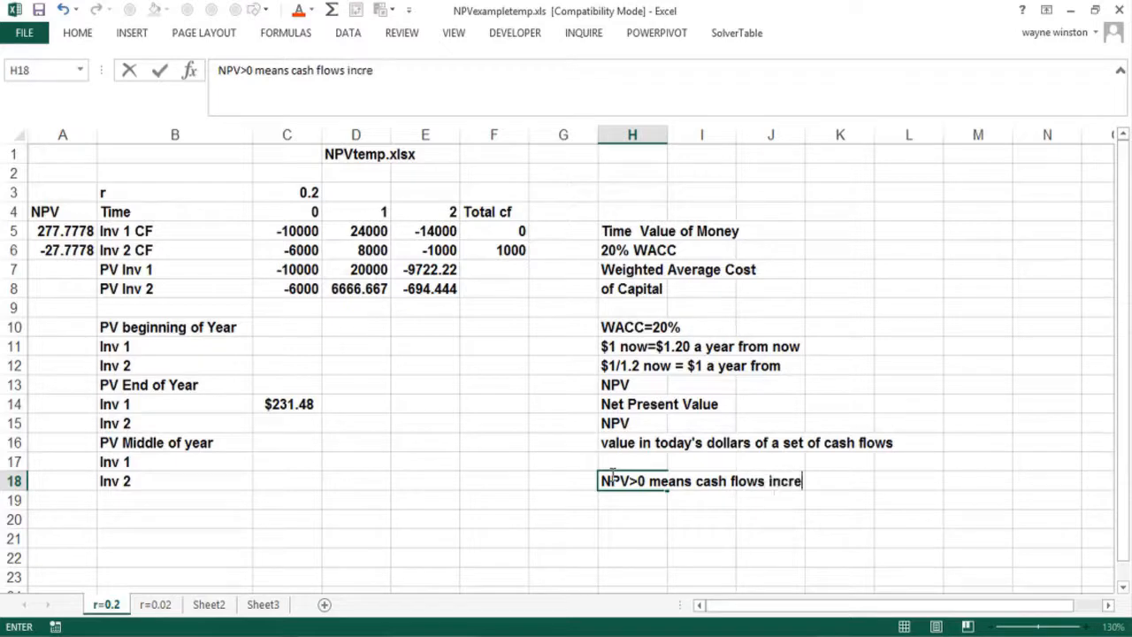
pyautogui.write('ase value')
pyautogui.press('Return')
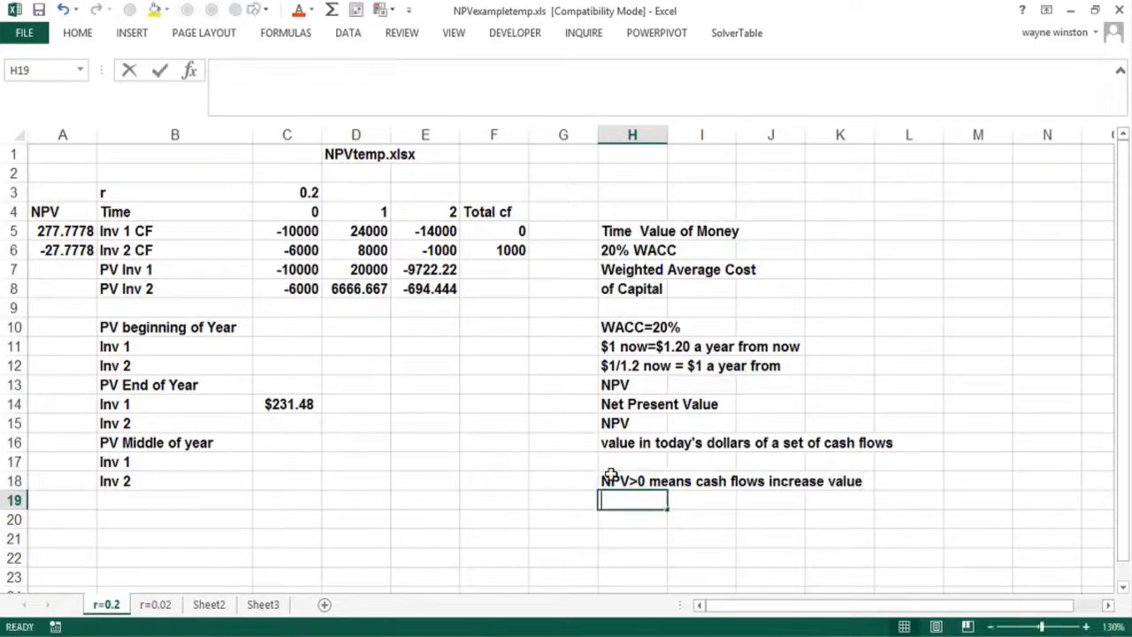
# Enter the note "NPV<= means cash flows decrease value" in cell H19.
pyautogui.write('NPV<= m')
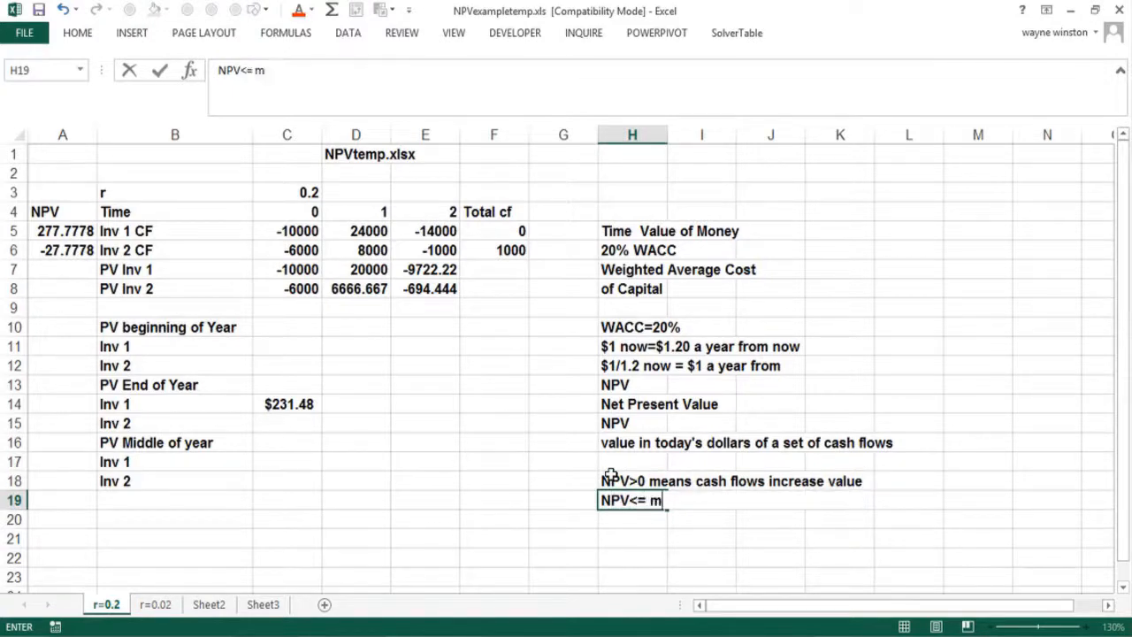
pyautogui.write('eans cash ')
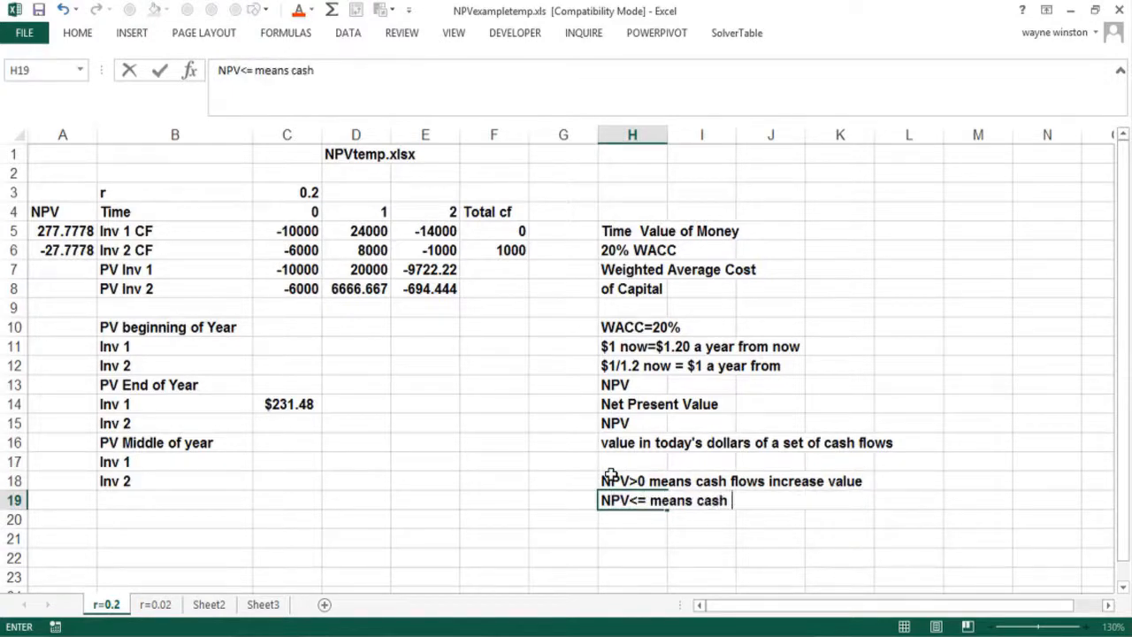
pyautogui.write('flows decrease value')
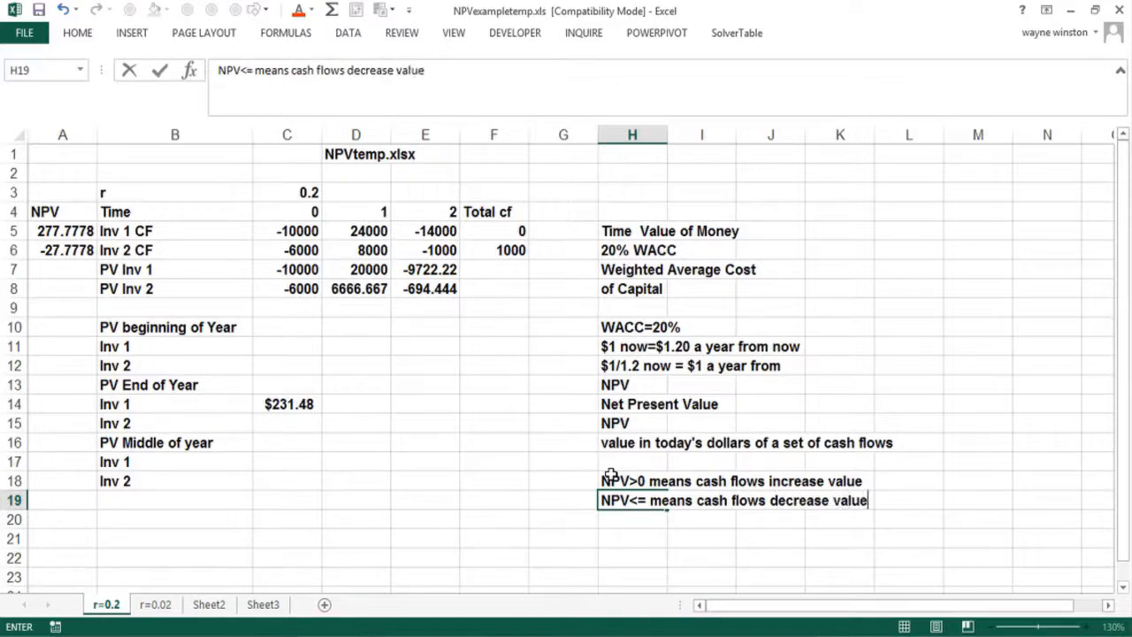
pyautogui.press('Return')
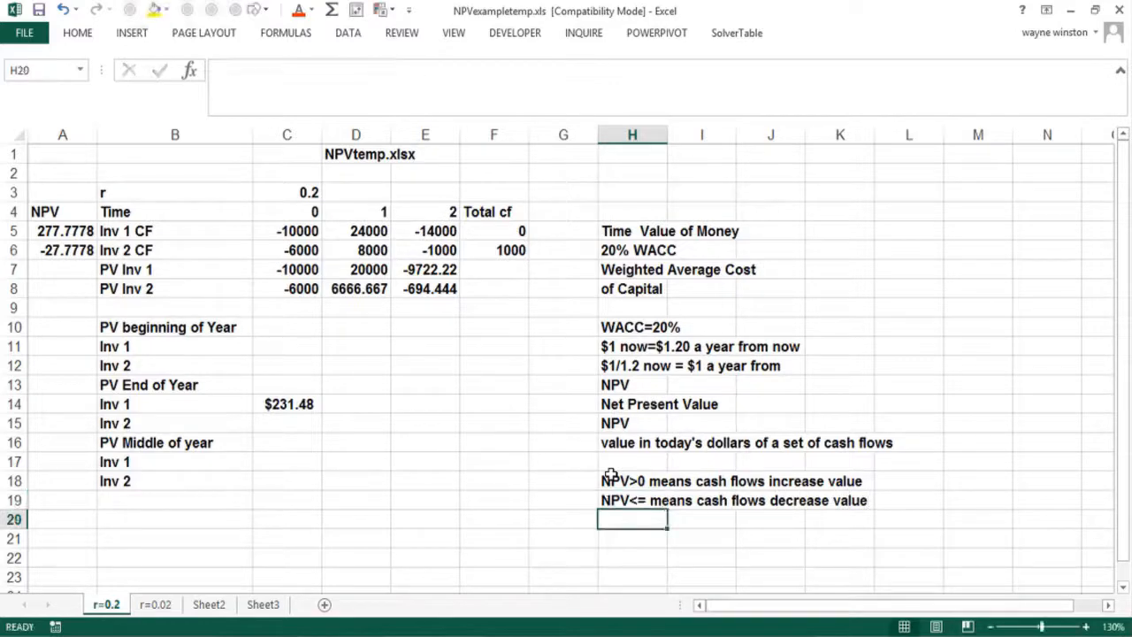
# Copy the end-of-year NPV formula from C14 down to C15 and enter "Investment 1 better at r =.2" in D14.
pyautogui.click(306, 404)
pyautogui.moveTo(322, 414); pyautogui.dragTo(329, 437)
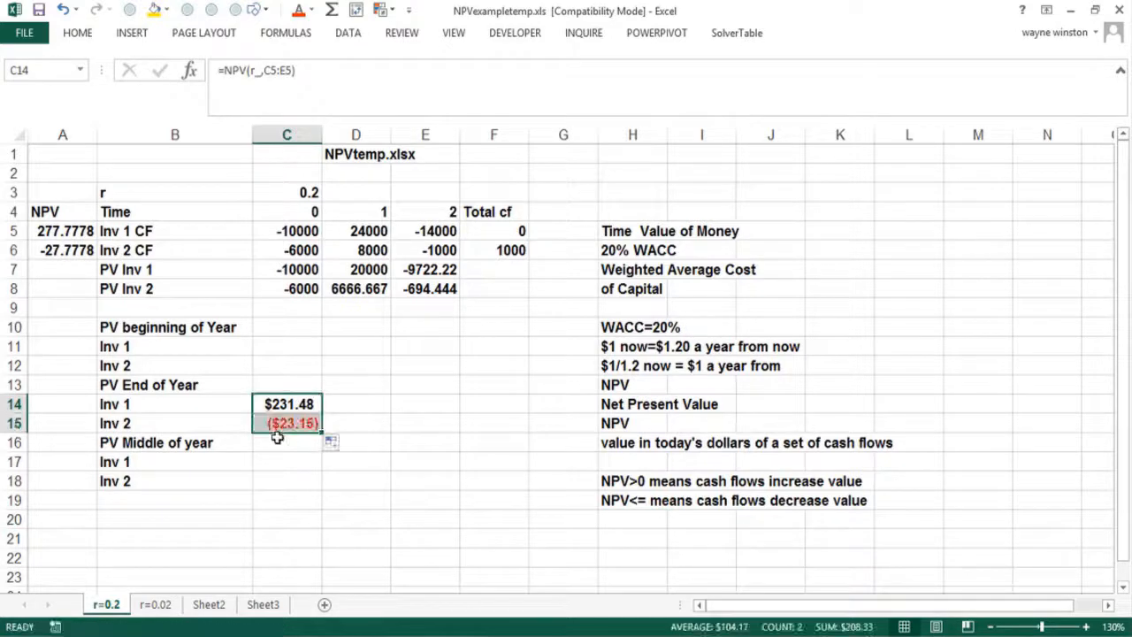
pyautogui.click(361, 407)
pyautogui.write('Inve')
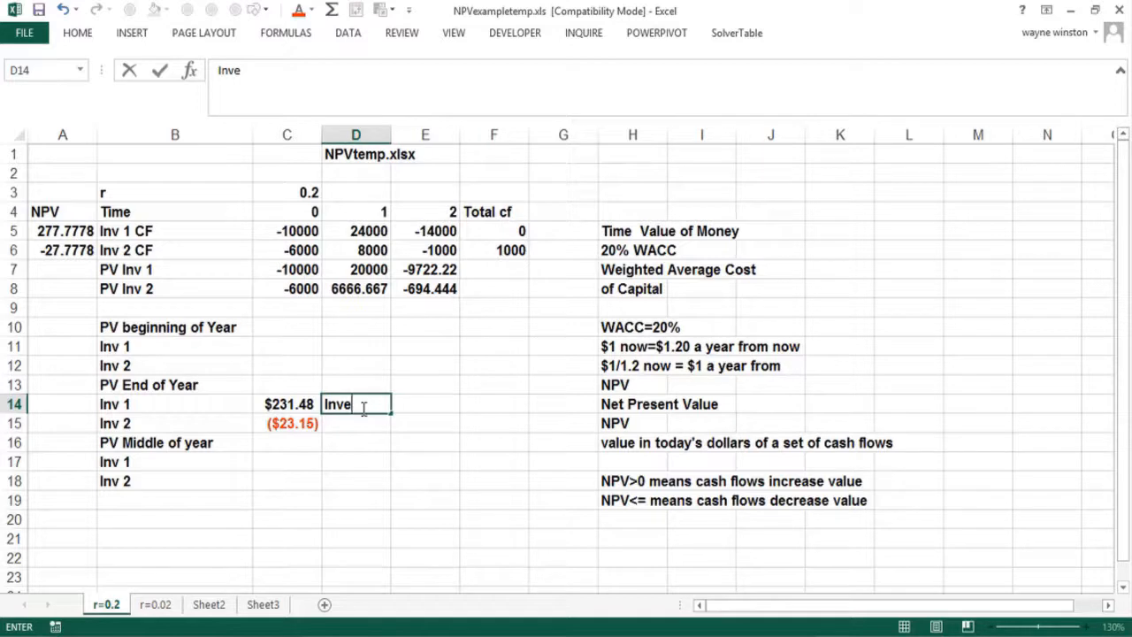
pyautogui.write('stment ')
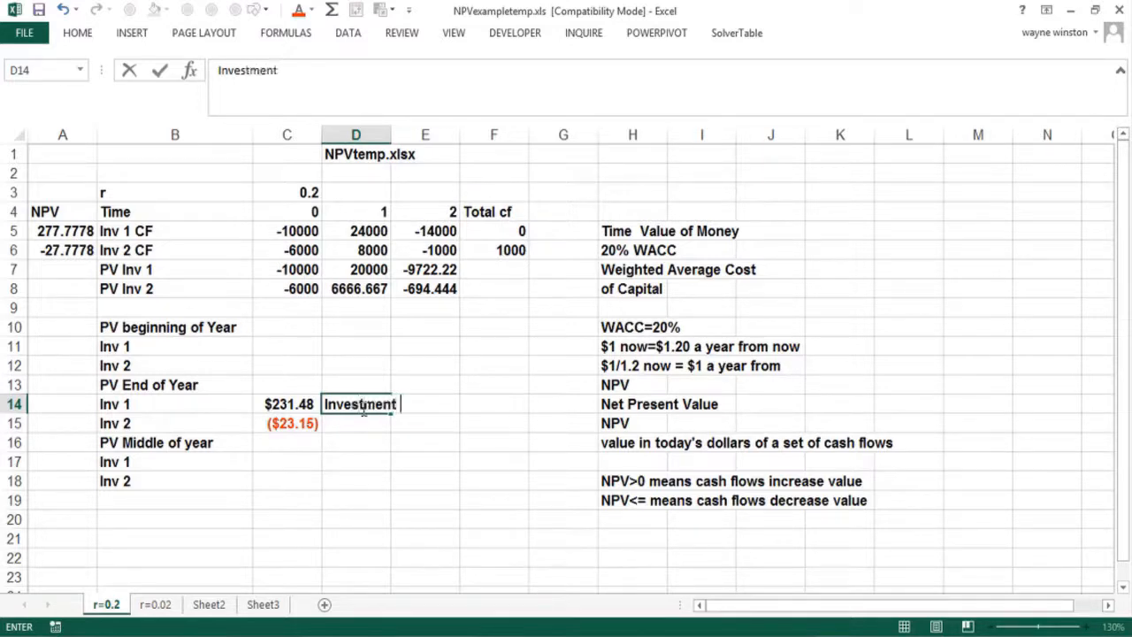
pyautogui.write('1 nbett')
pyautogui.press('BackSpace')
pyautogui.press('BackSpace')
pyautogui.press('BackSpace')
pyautogui.press('BackSpace')
pyautogui.write('bette')
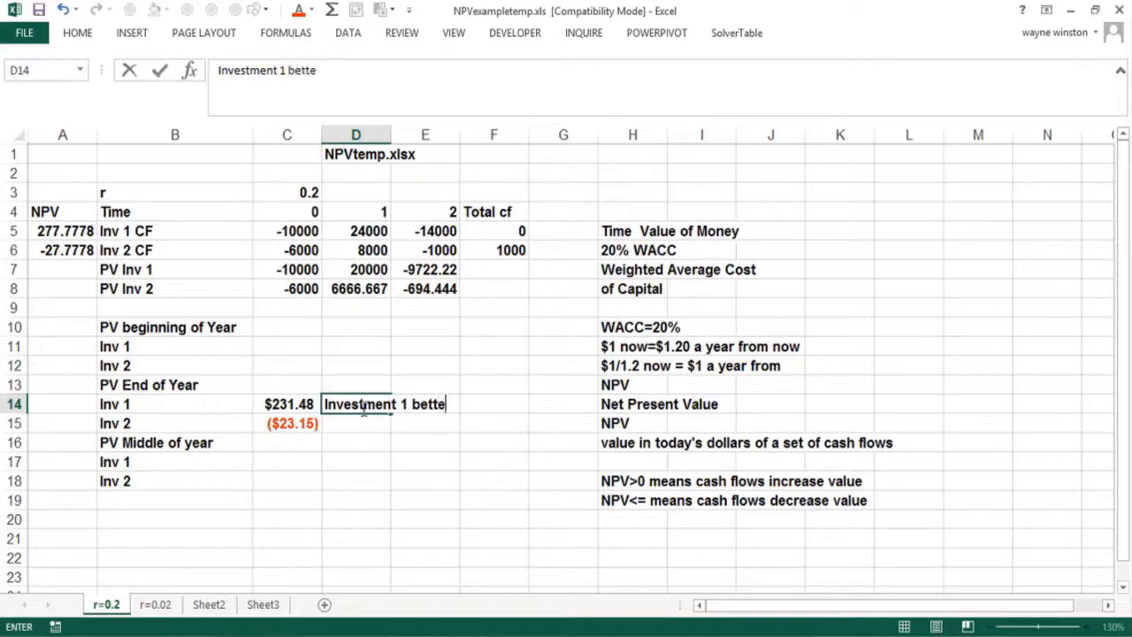
pyautogui.write('r at r =.2')
pyautogui.press('Return')
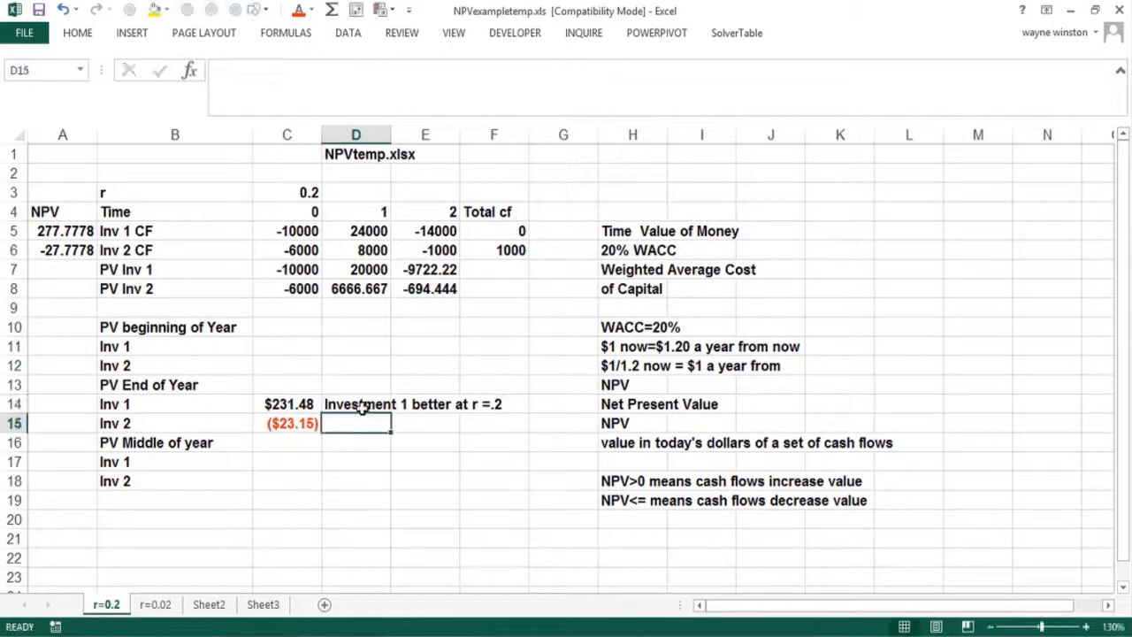
# Calculate Investment 1's beginning-of-year present value in cell C11 with =C5+NPV(r_,D5:E5), using the rate in C3.
pyautogui.click(277, 345)
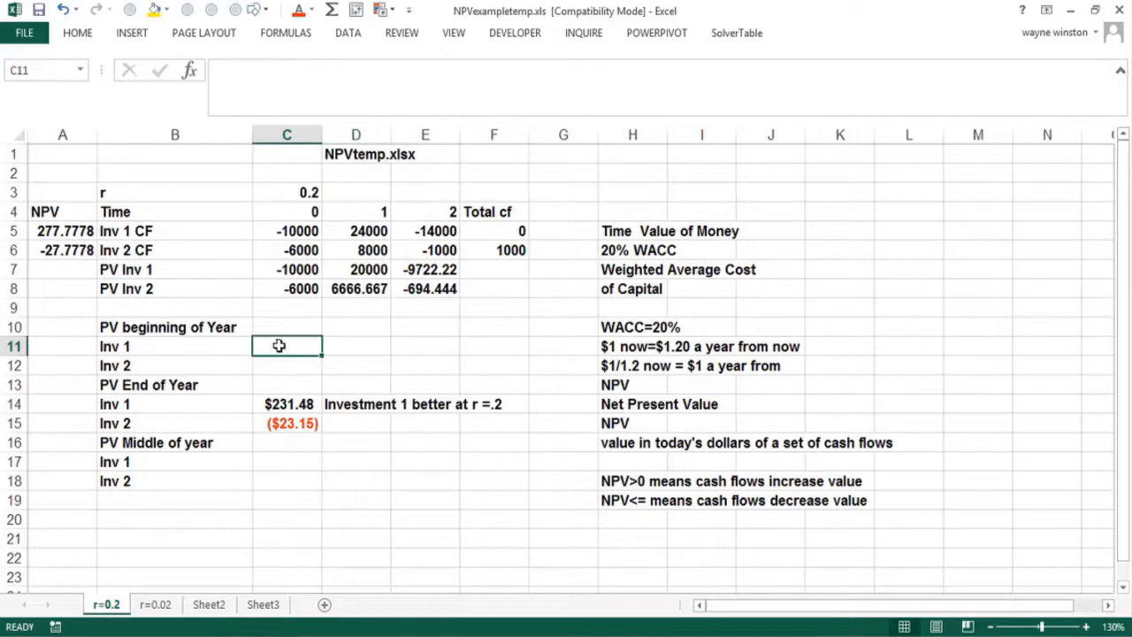
pyautogui.click(299, 231)
pyautogui.click(370, 230)
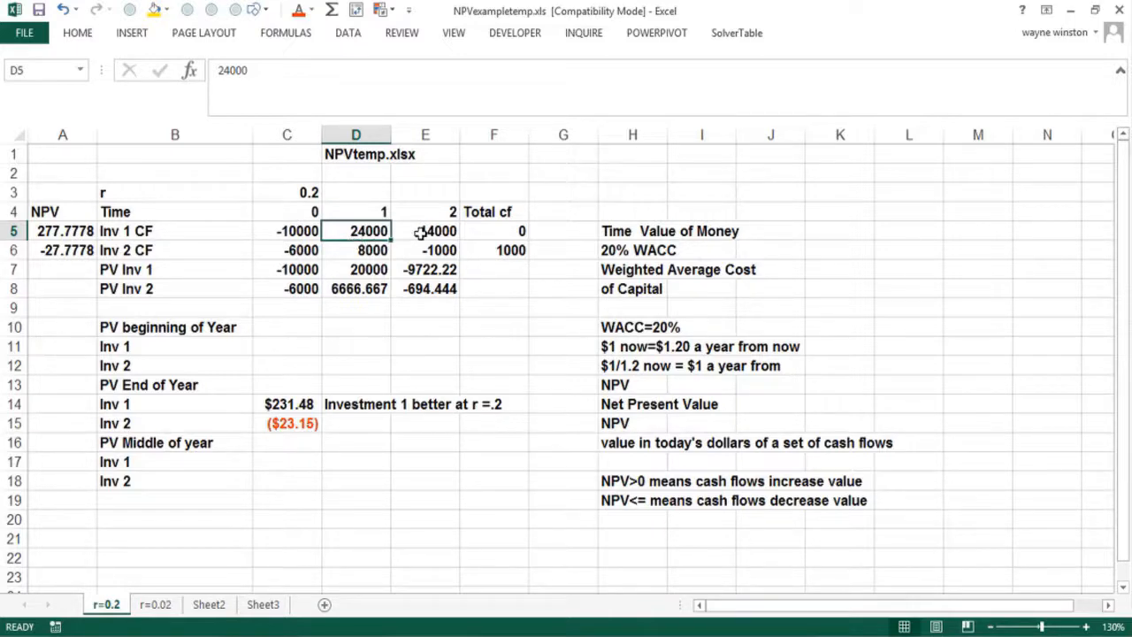
pyautogui.click(271, 350)
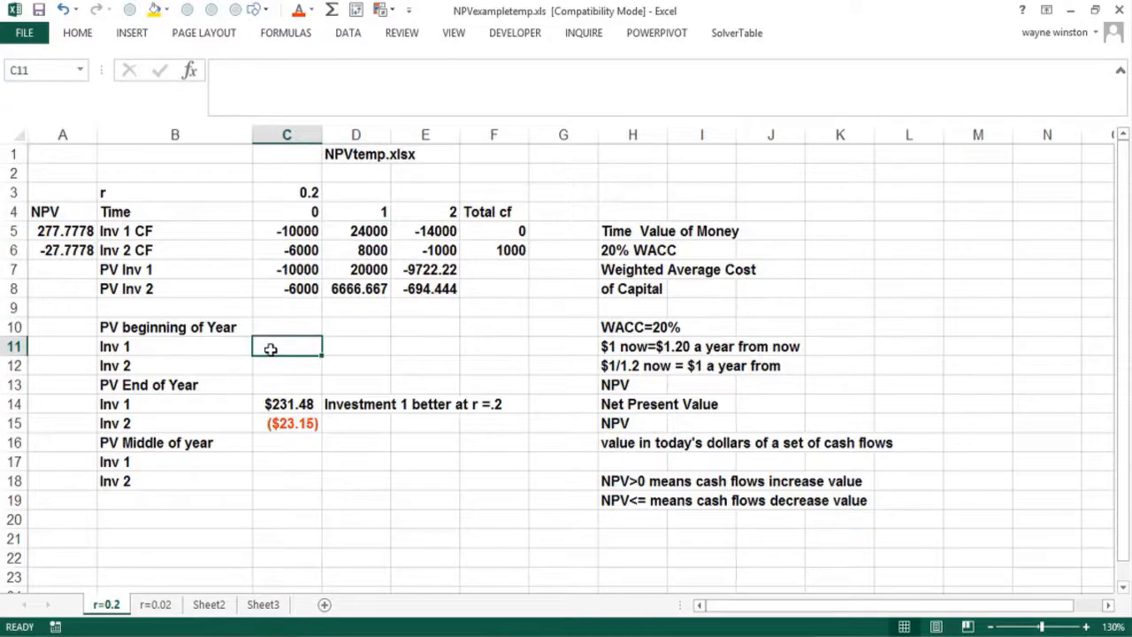
pyautogui.write('=')
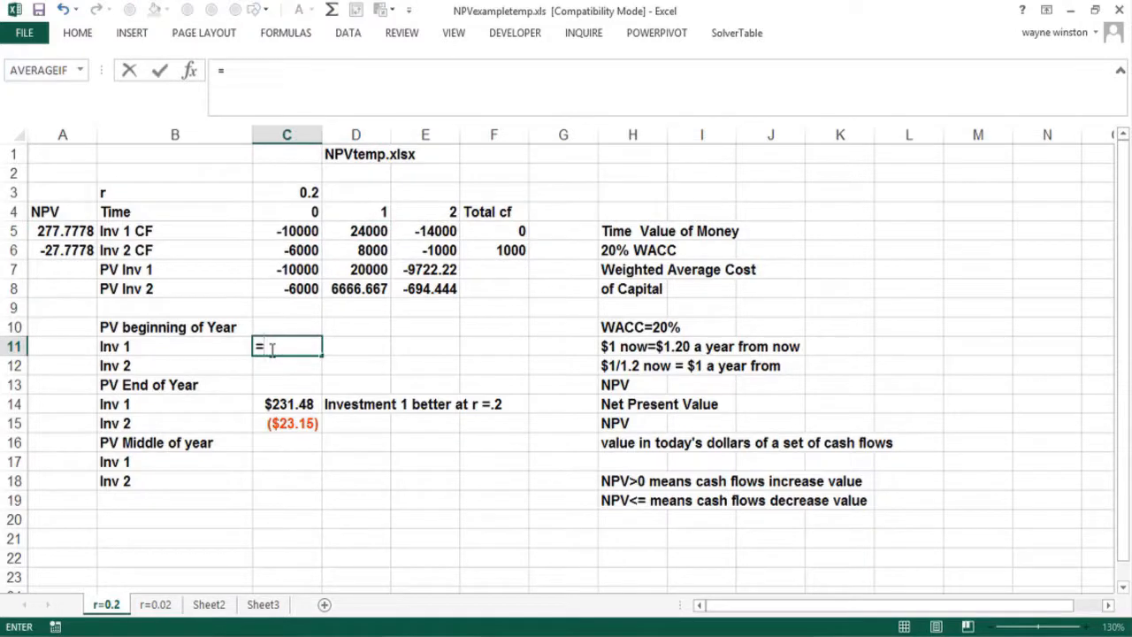
pyautogui.click(288, 231)
pyautogui.write('+npv(')
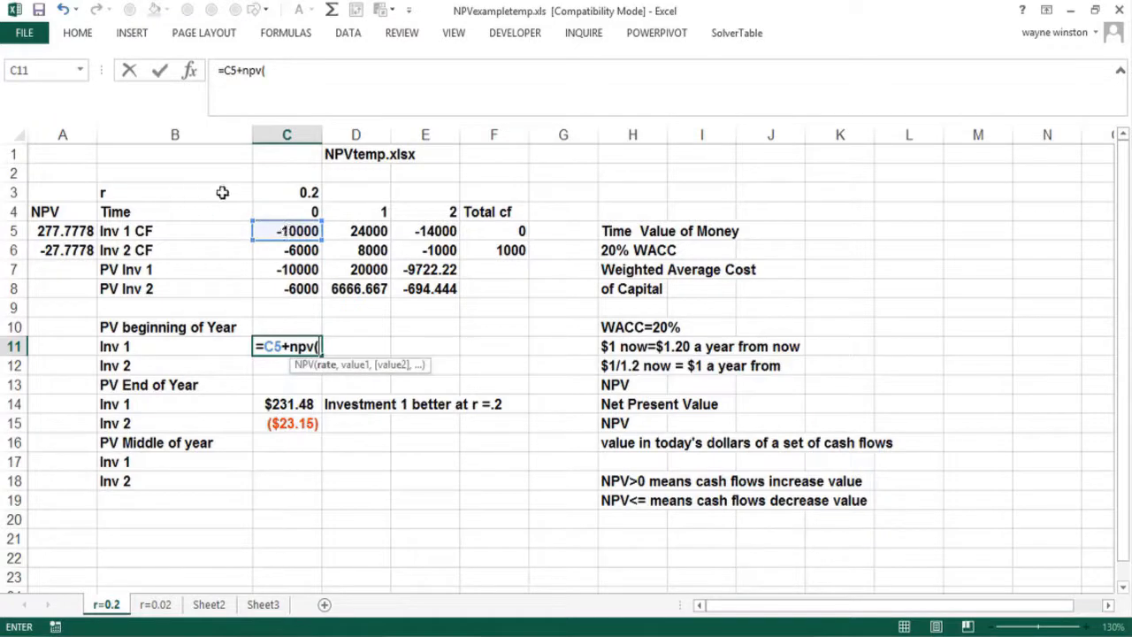
pyautogui.click(278, 192)
pyautogui.write(',')
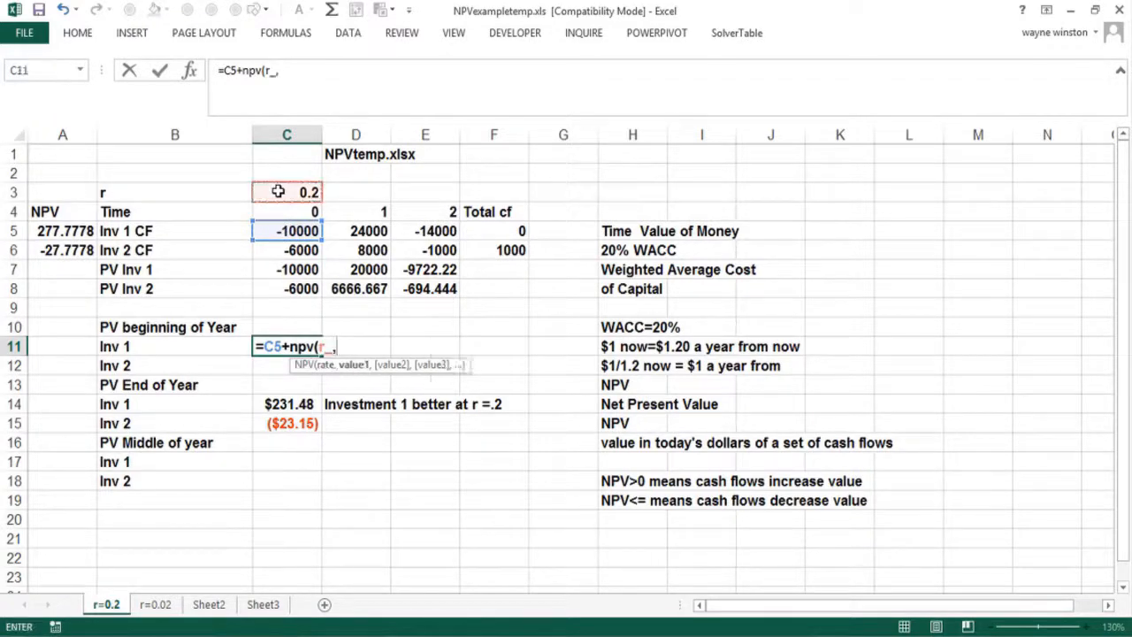
pyautogui.moveTo(351, 231); pyautogui.dragTo(425, 230)
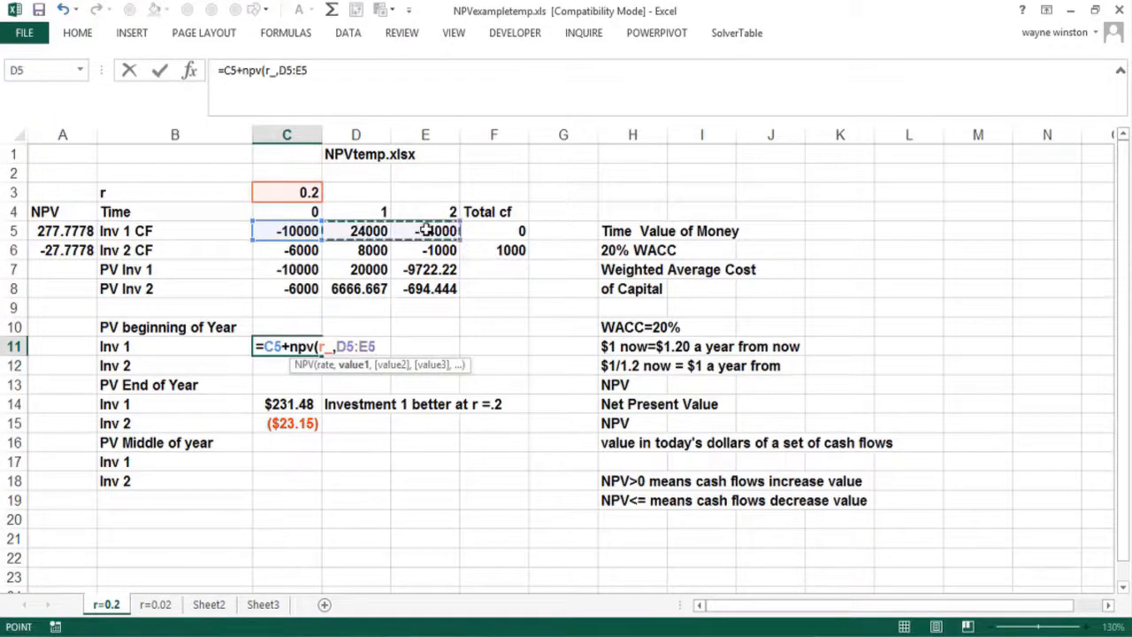
pyautogui.write(')')
pyautogui.press('Return')
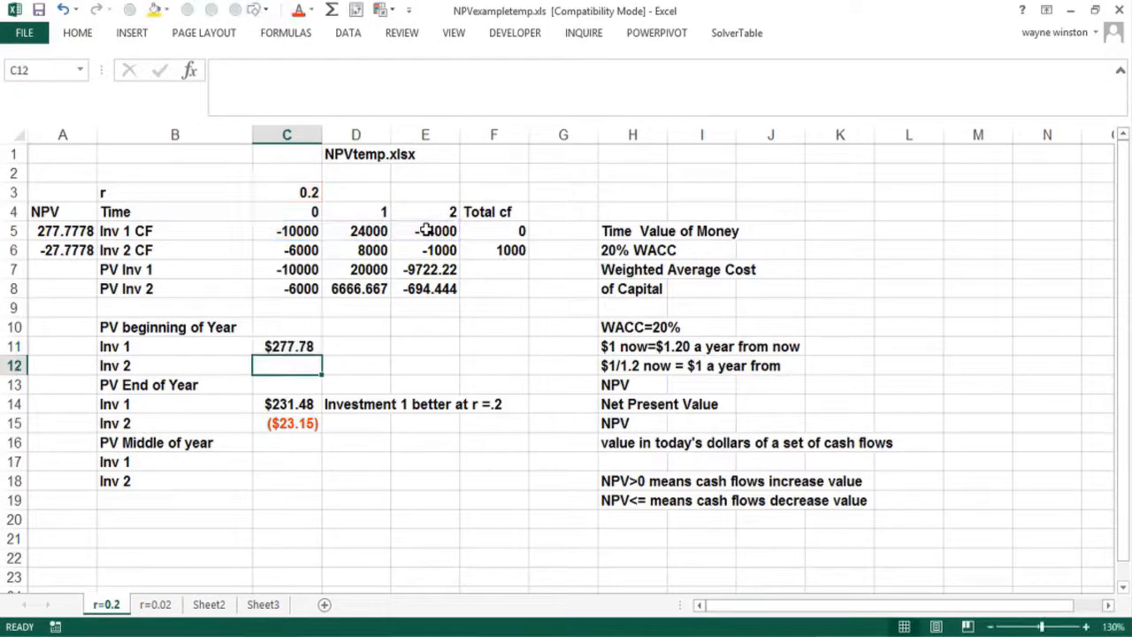
# Copy the beginning-of-year NPV formula from C11 down to C12 for Investment 2.
pyautogui.click(313, 346)
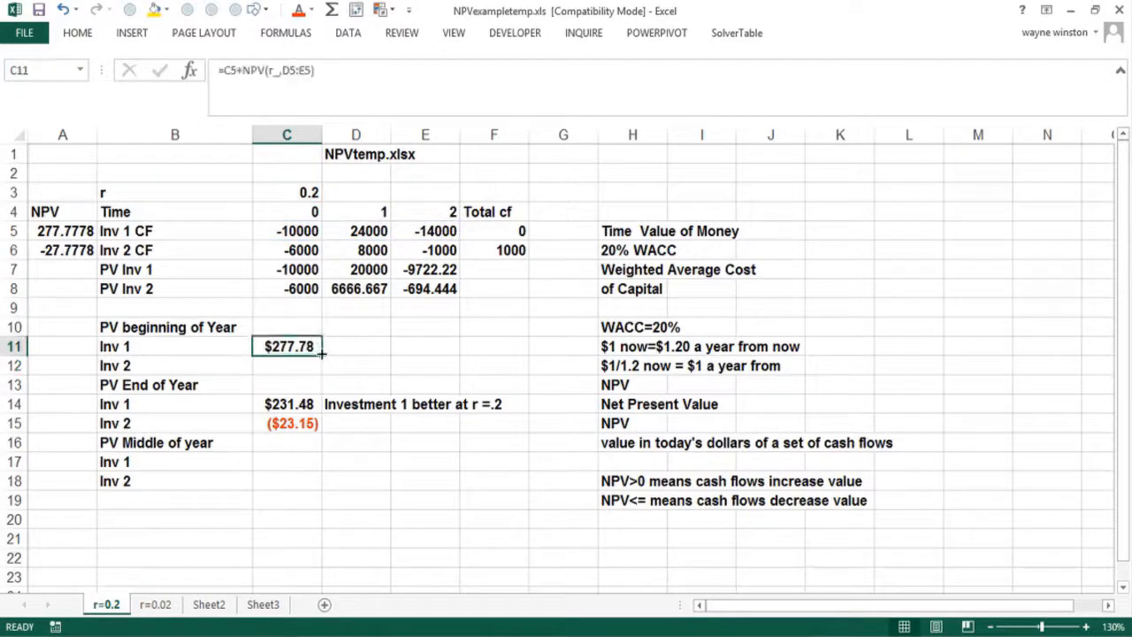
pyautogui.moveTo(319, 361); pyautogui.dragTo(308, 385)
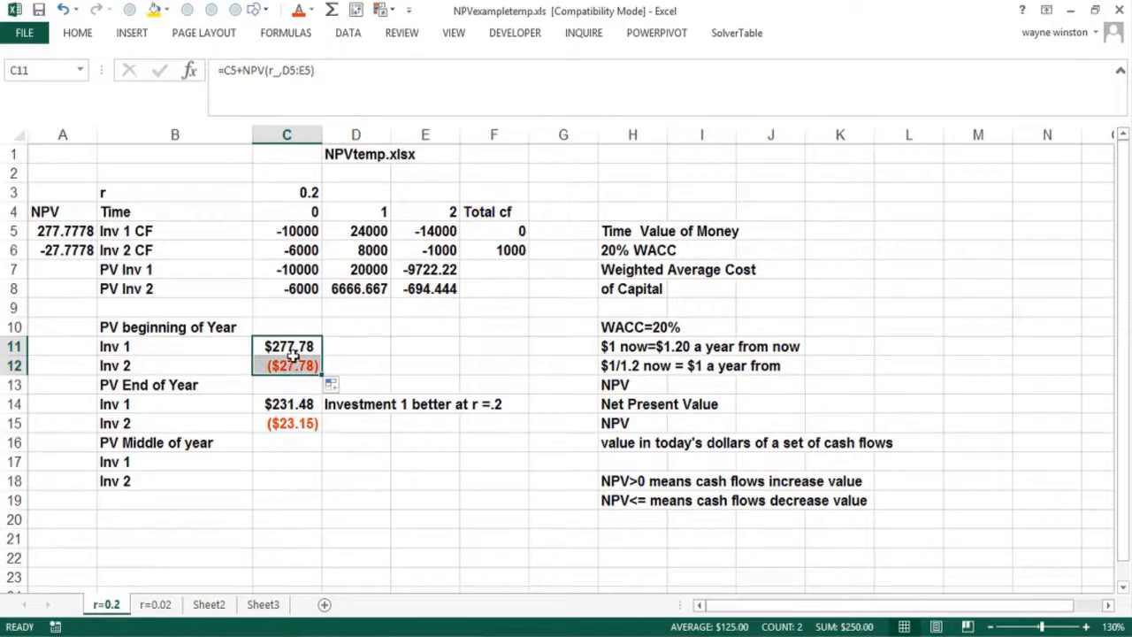
pyautogui.click(291, 346)
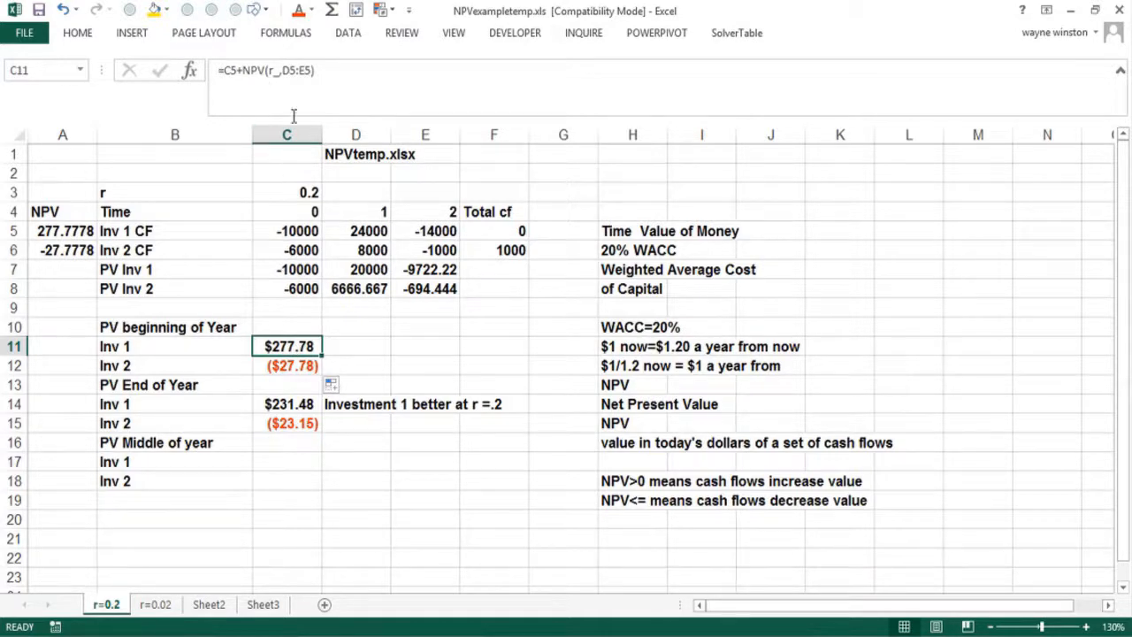
pyautogui.click(355, 230)
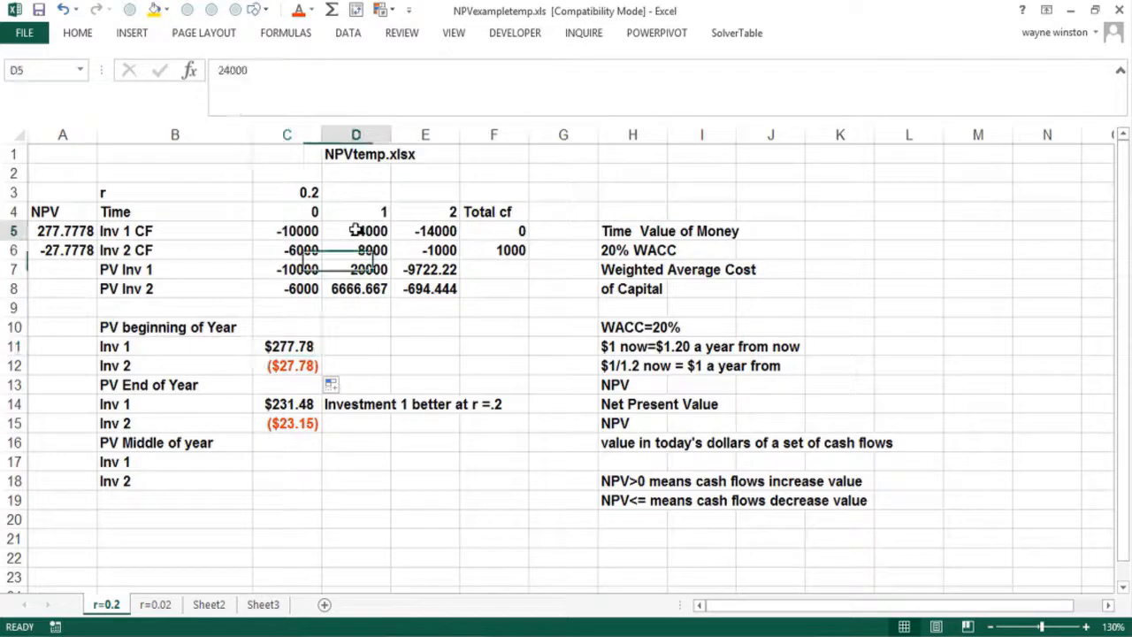
pyautogui.click(361, 360)
pyautogui.click(361, 351)
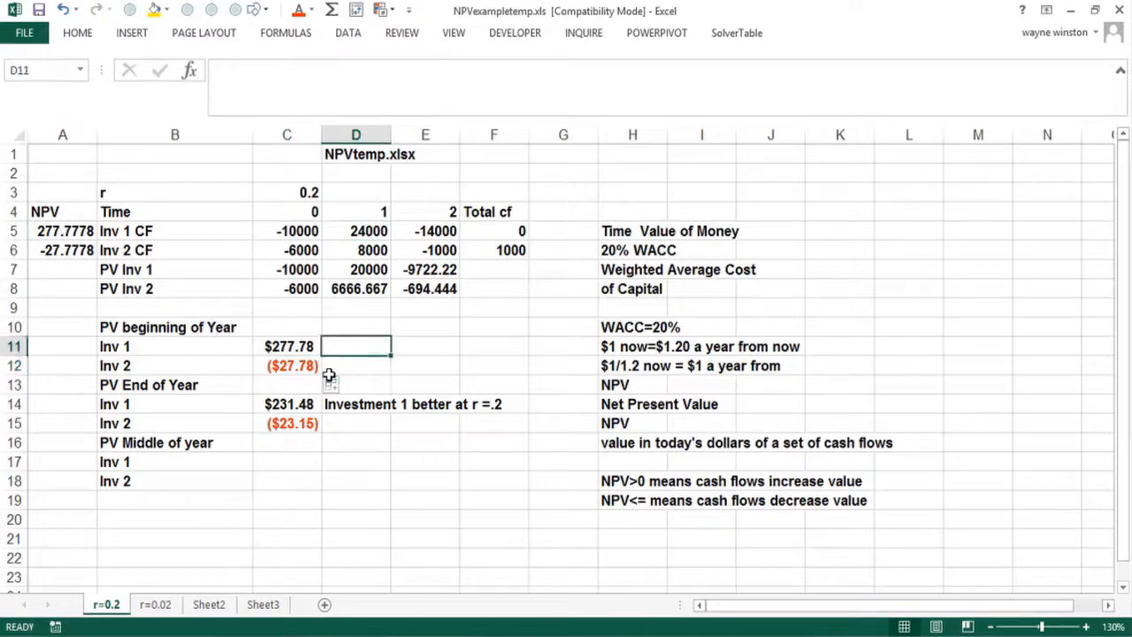
# Cross-check the beginning-of-year values by entering =(1+r_)*C14 in D11 and copying it down to D12.
pyautogui.click(293, 410)
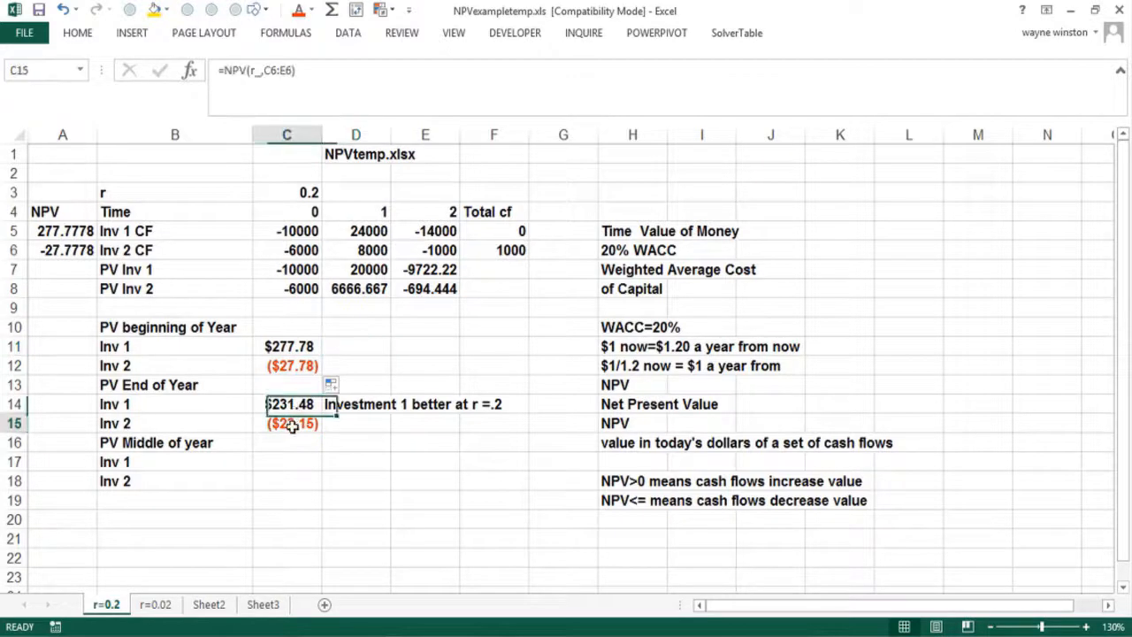
pyautogui.click(292, 424)
pyautogui.click(299, 406)
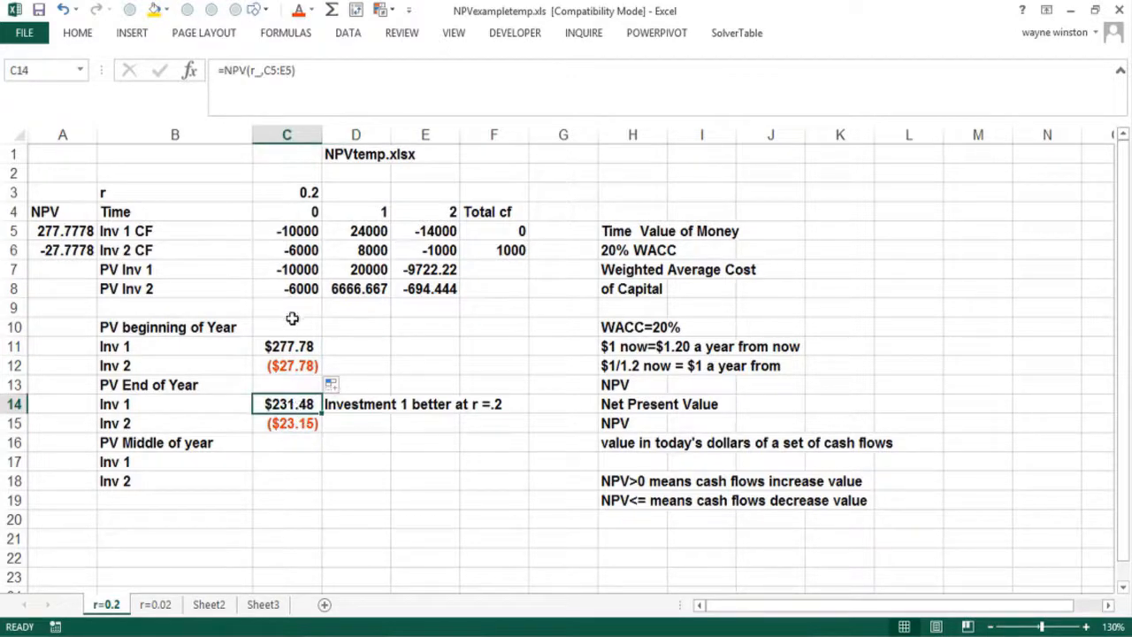
pyautogui.click(368, 349)
pyautogui.write('=')
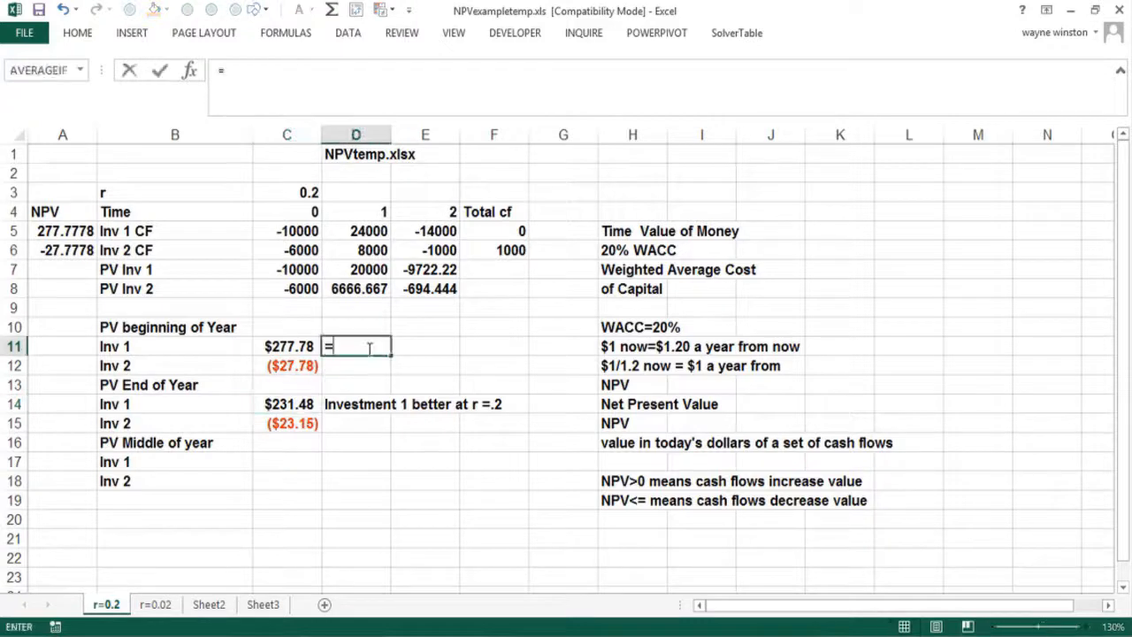
pyautogui.write('(1+')
pyautogui.click(288, 190)
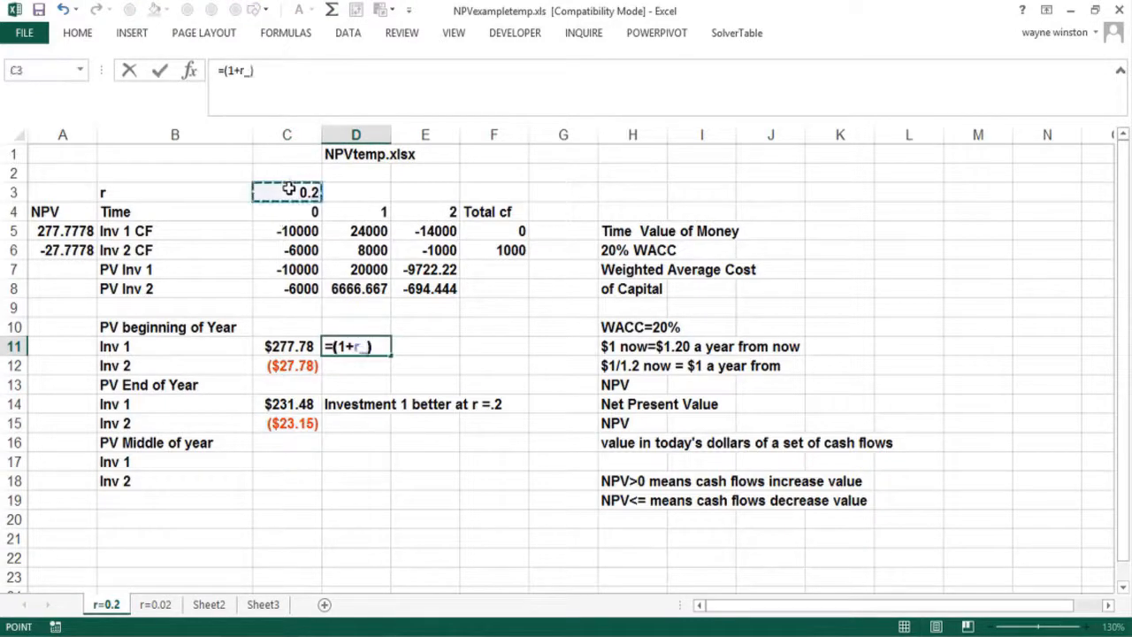
pyautogui.write(')*')
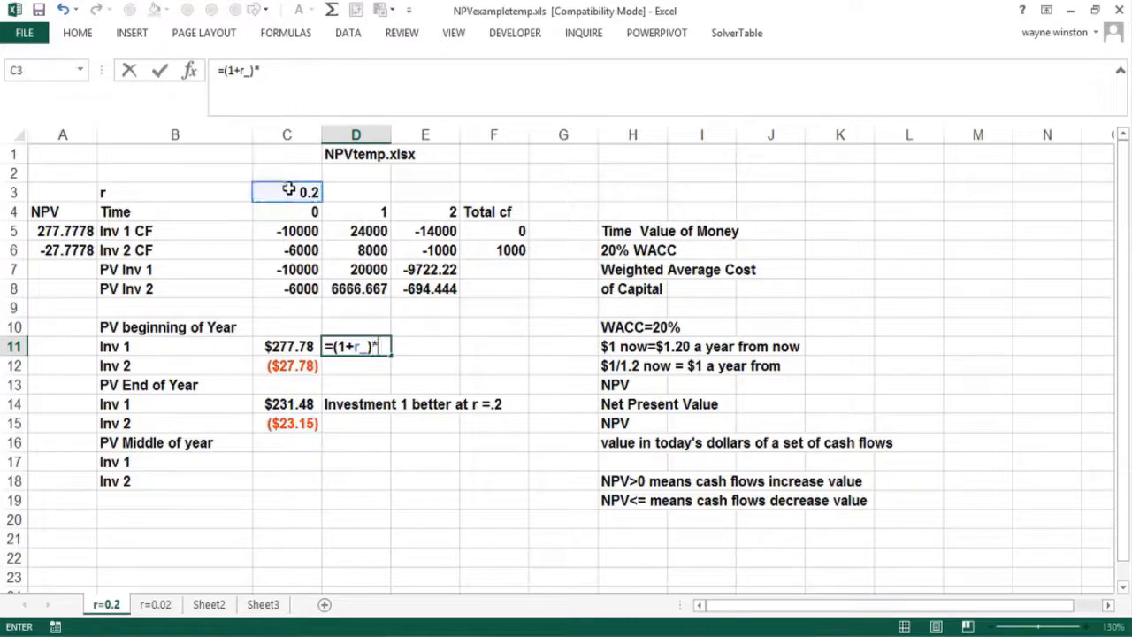
pyautogui.click(287, 403)
pyautogui.press('Return')
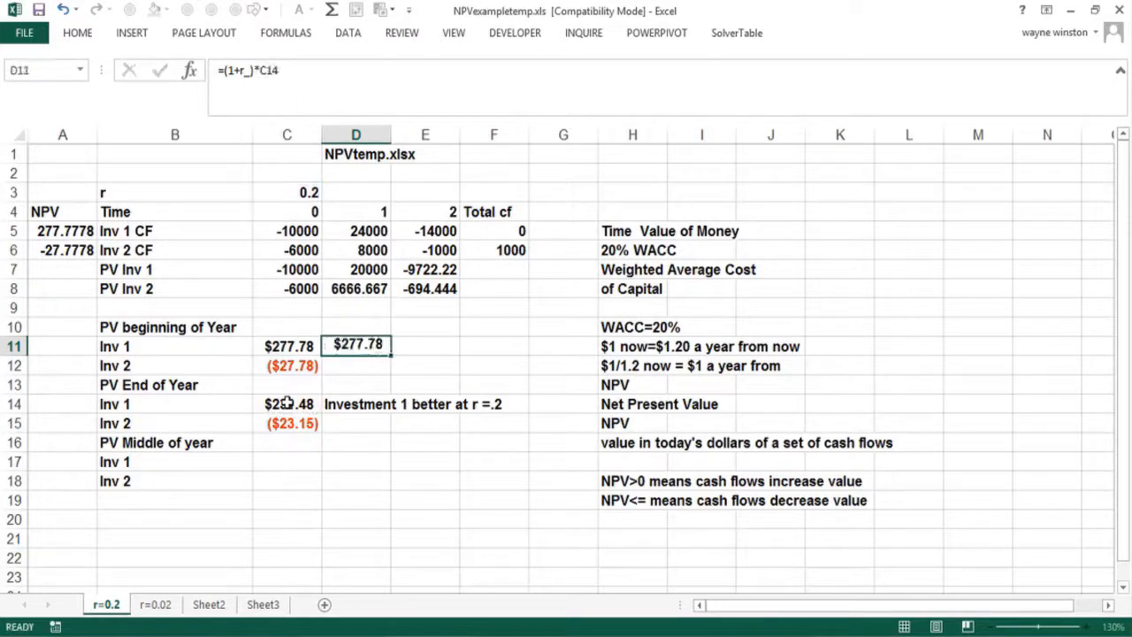
pyautogui.click(383, 346)
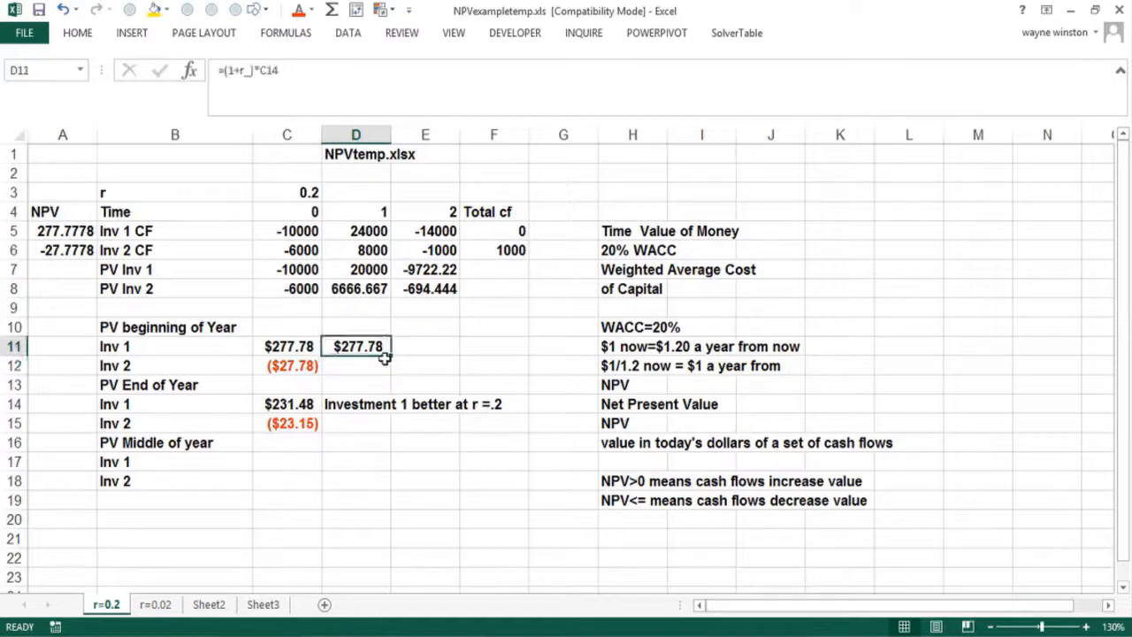
pyautogui.moveTo(389, 358); pyautogui.dragTo(390, 374)
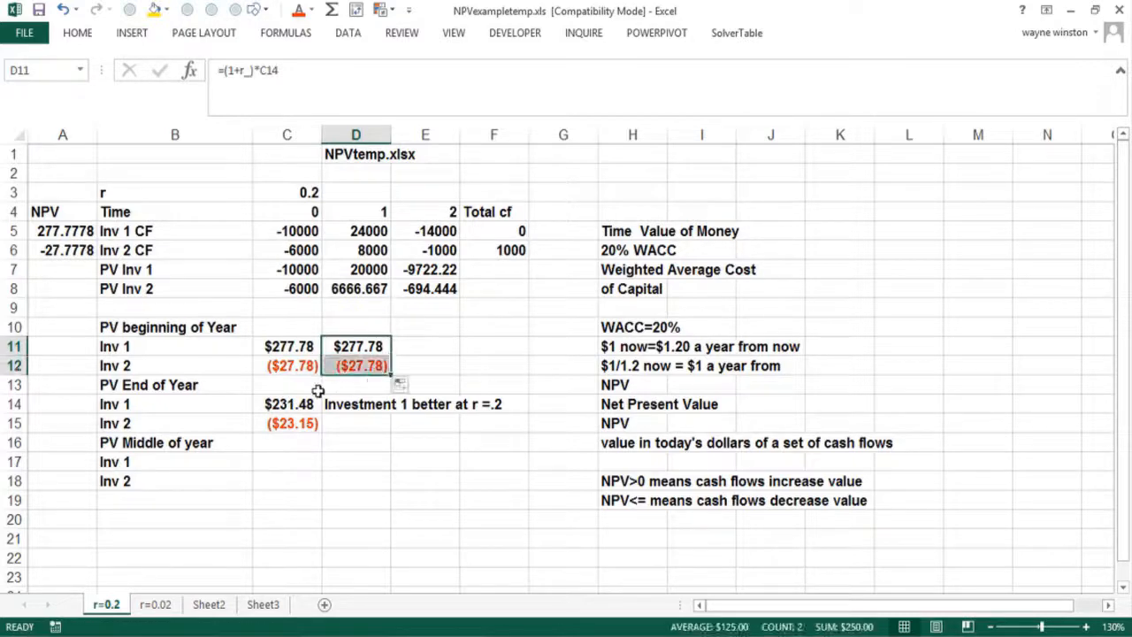
# Calculate the middle-of-year present values by entering =(1+r_)^.5*C14 in C17 and copying it down to C18.
pyautogui.click(287, 461)
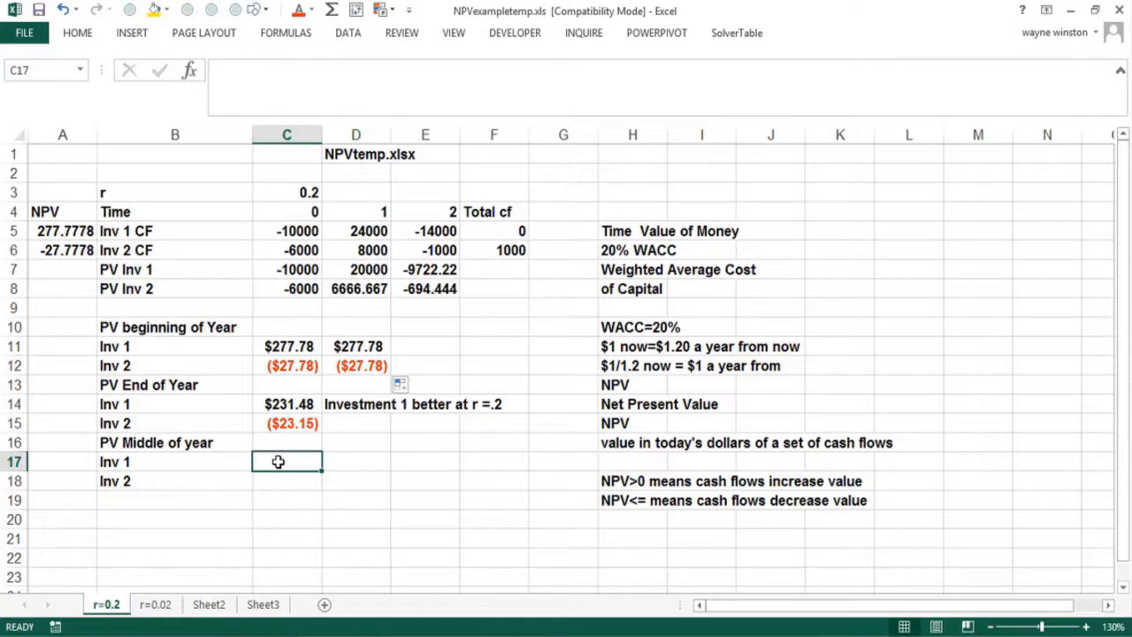
pyautogui.write('=')
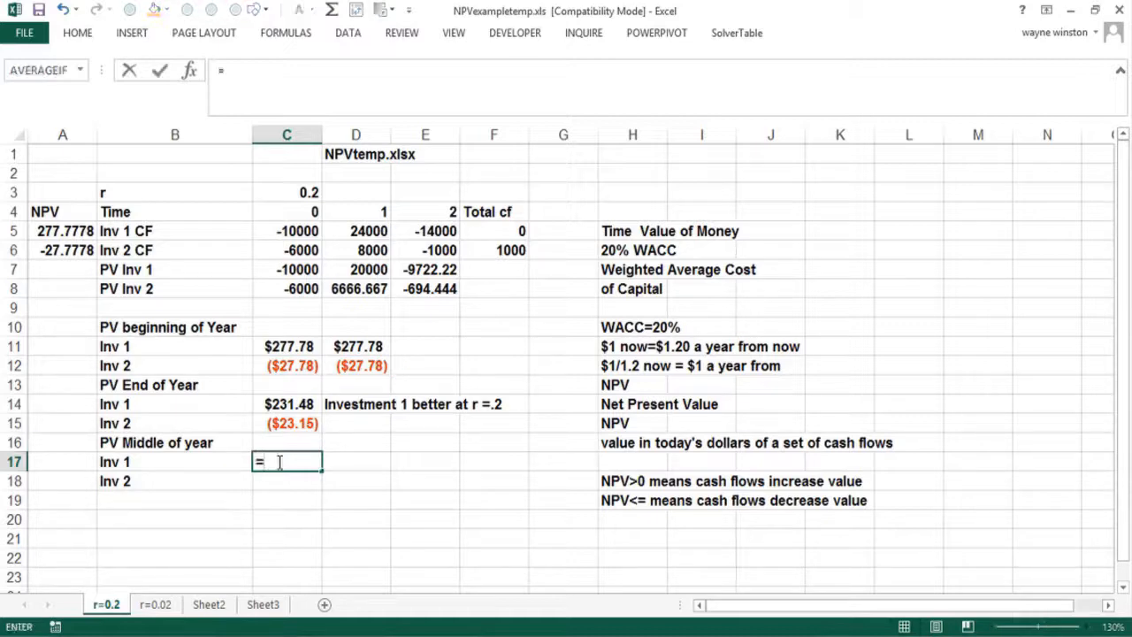
pyautogui.write('(1+')
pyautogui.click(293, 196)
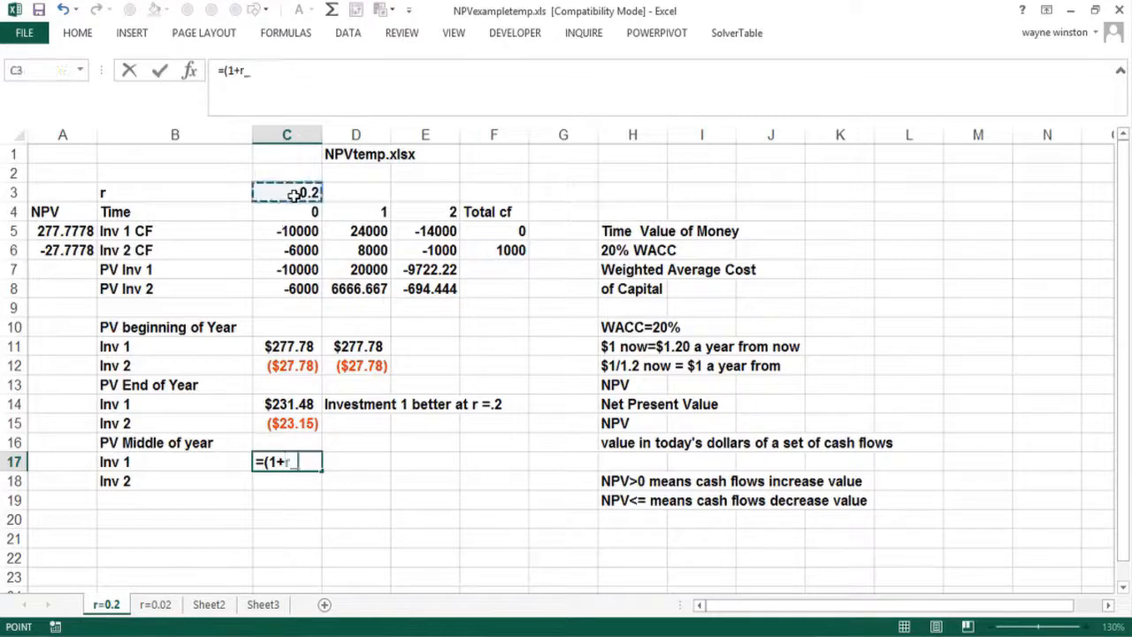
pyautogui.write(')^.5*')
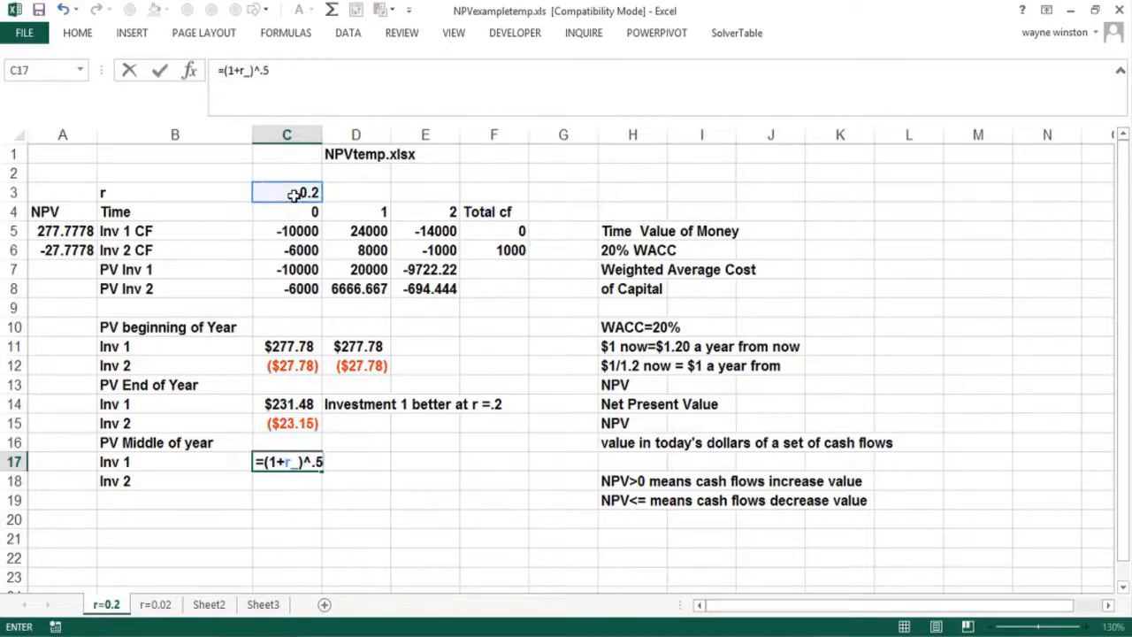
pyautogui.click(292, 404)
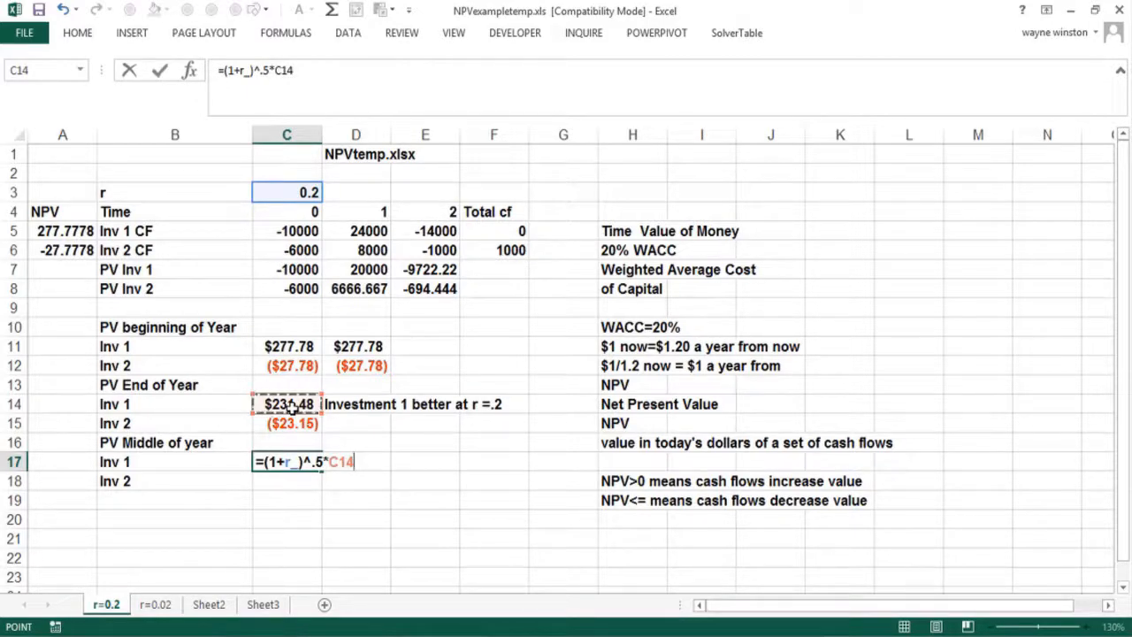
pyautogui.press('Return')
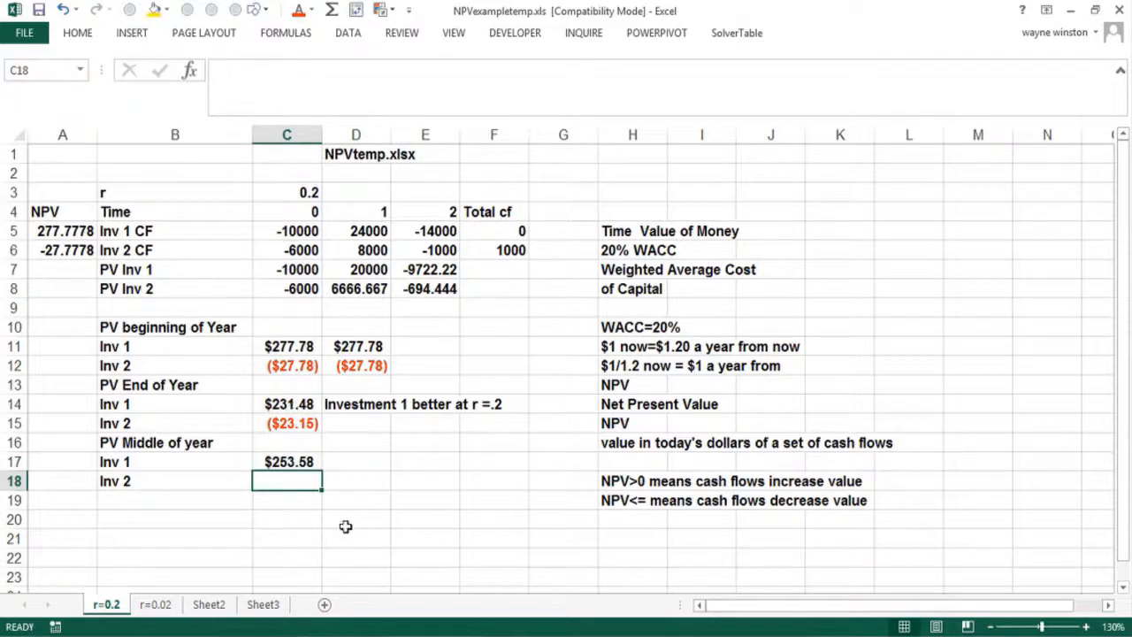
pyautogui.click(308, 463)
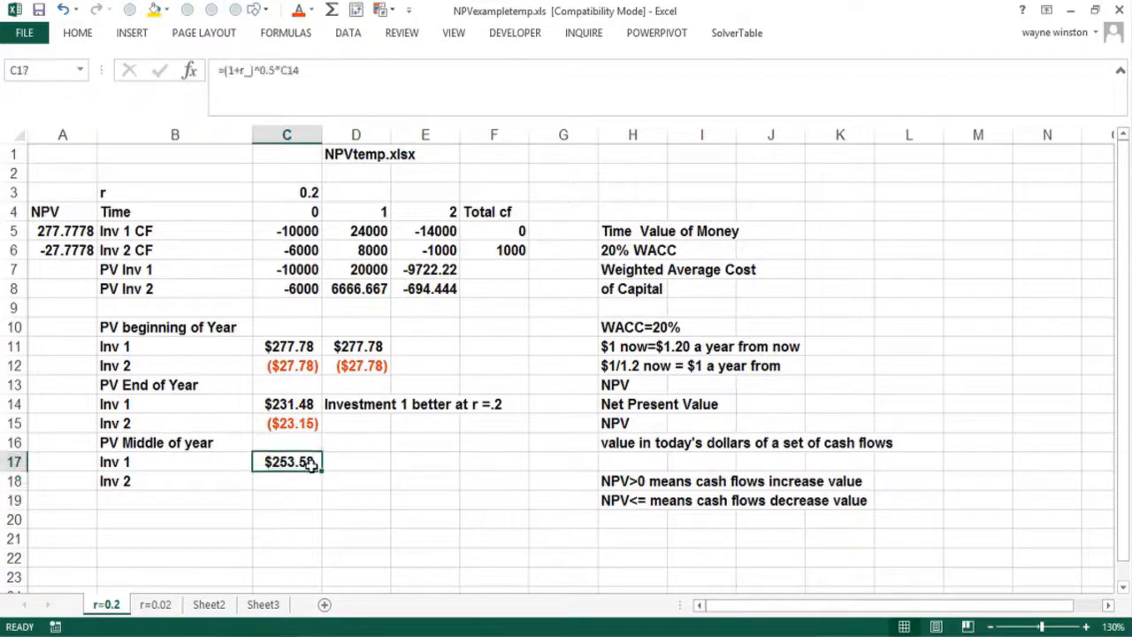
pyautogui.moveTo(323, 469); pyautogui.dragTo(319, 487)
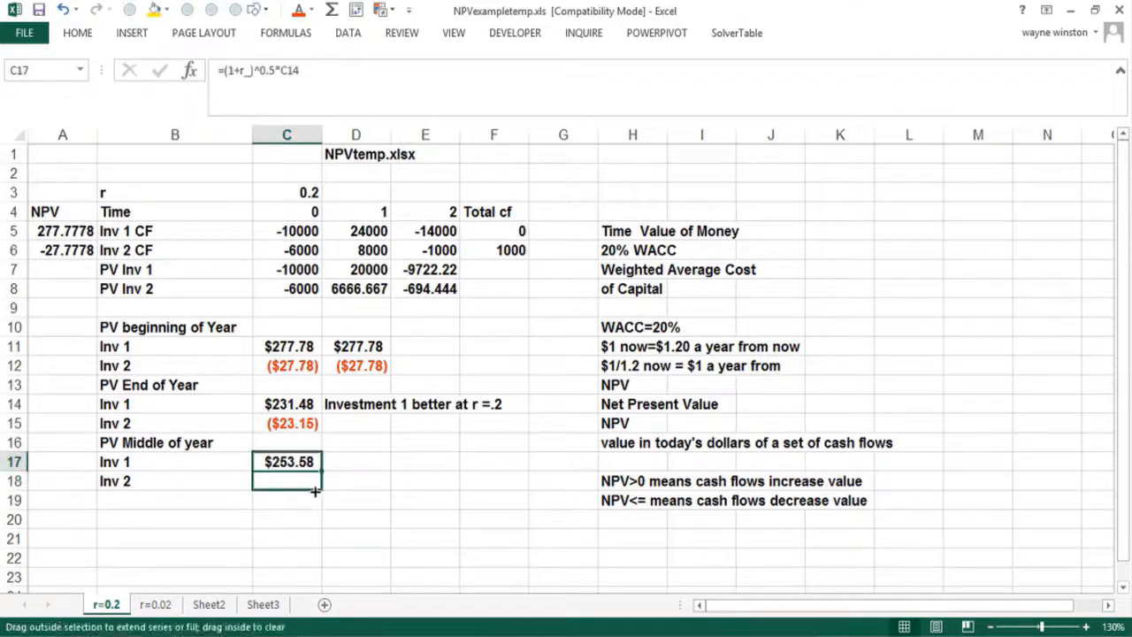
# Demonstrate the 0.5 exponent as a square root by entering =4^.5 in cell E17.
pyautogui.click(417, 466)
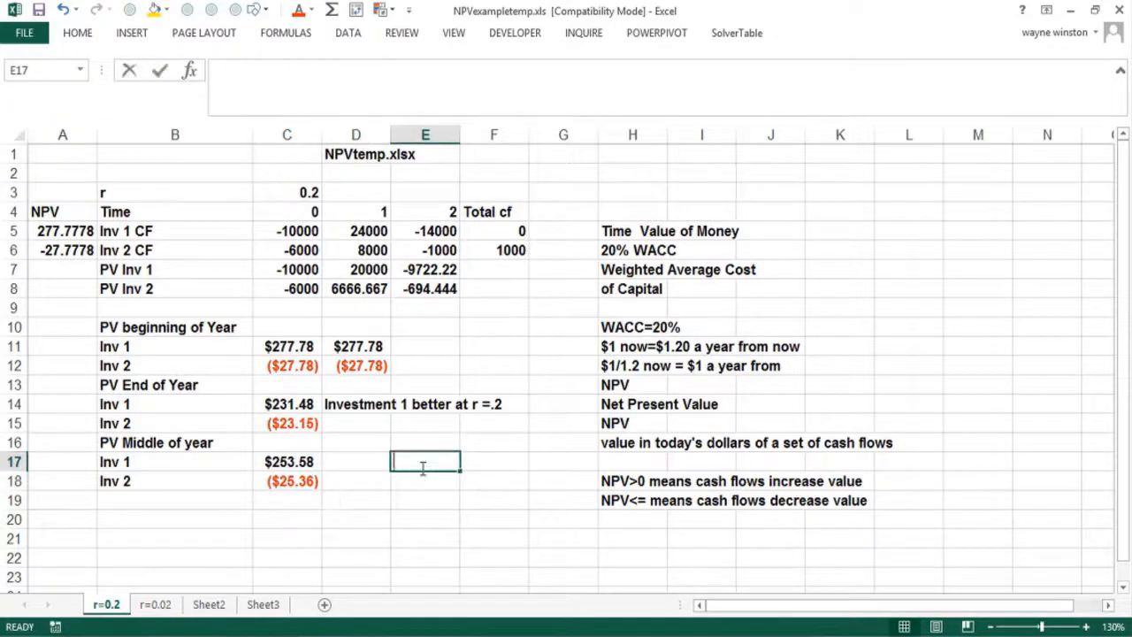
pyautogui.write('=4')
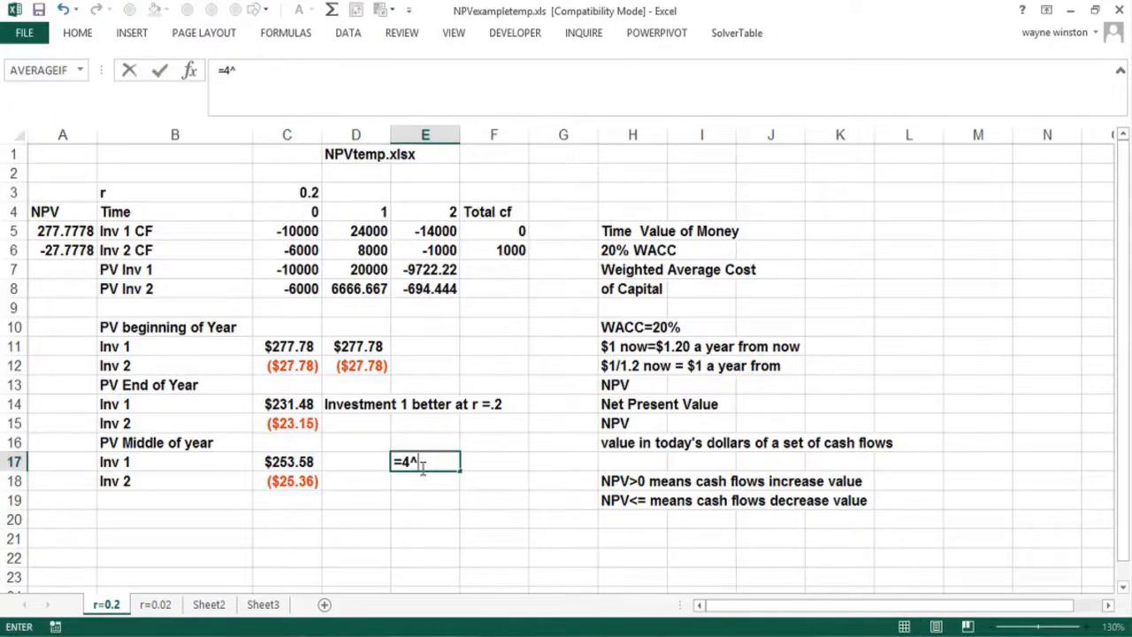
pyautogui.write('^.5')
pyautogui.press('Return')
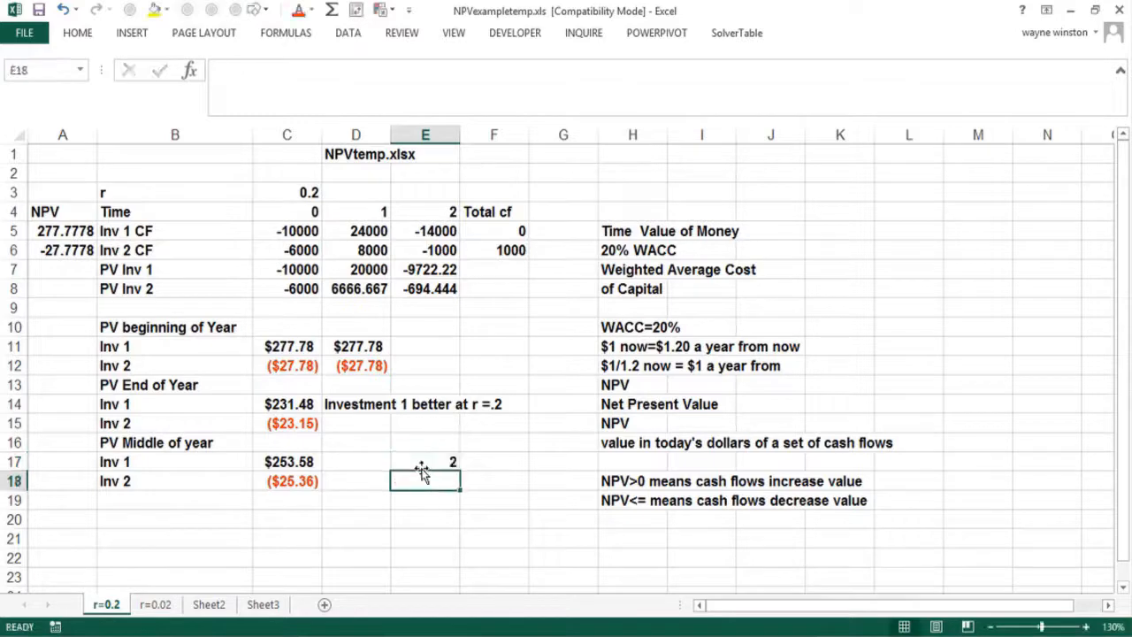
# Cross-check the square root by entering =SQRT(4) in cell E18.
pyautogui.write('=sqrt')
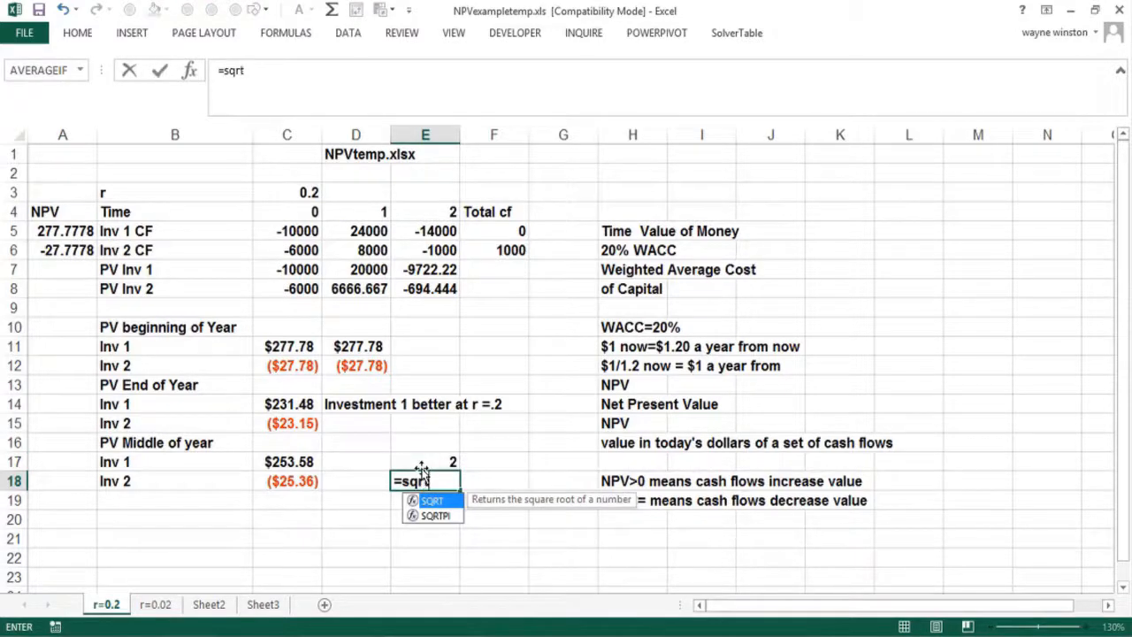
pyautogui.write('40')
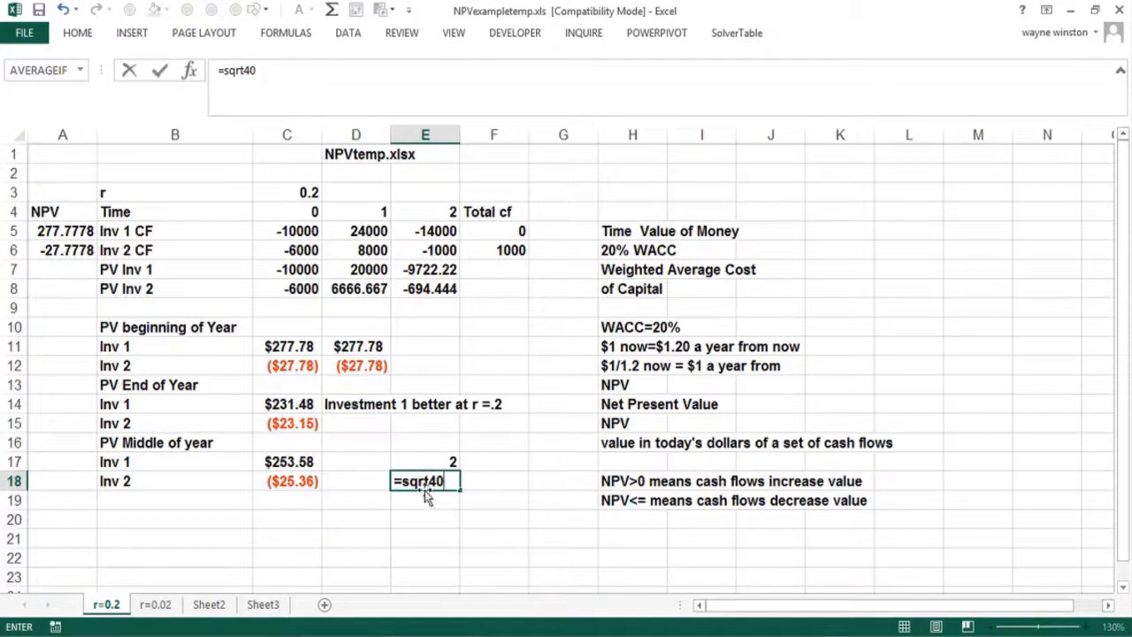
pyautogui.moveTo(432, 482); pyautogui.dragTo(452, 481)
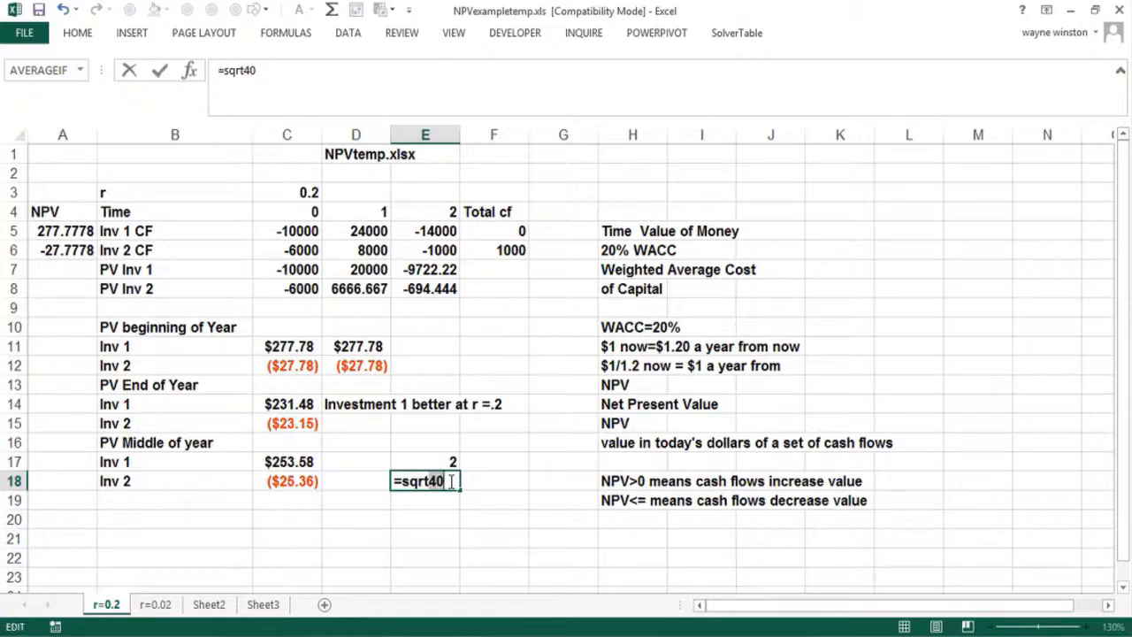
pyautogui.write('(40')
pyautogui.press('Return')
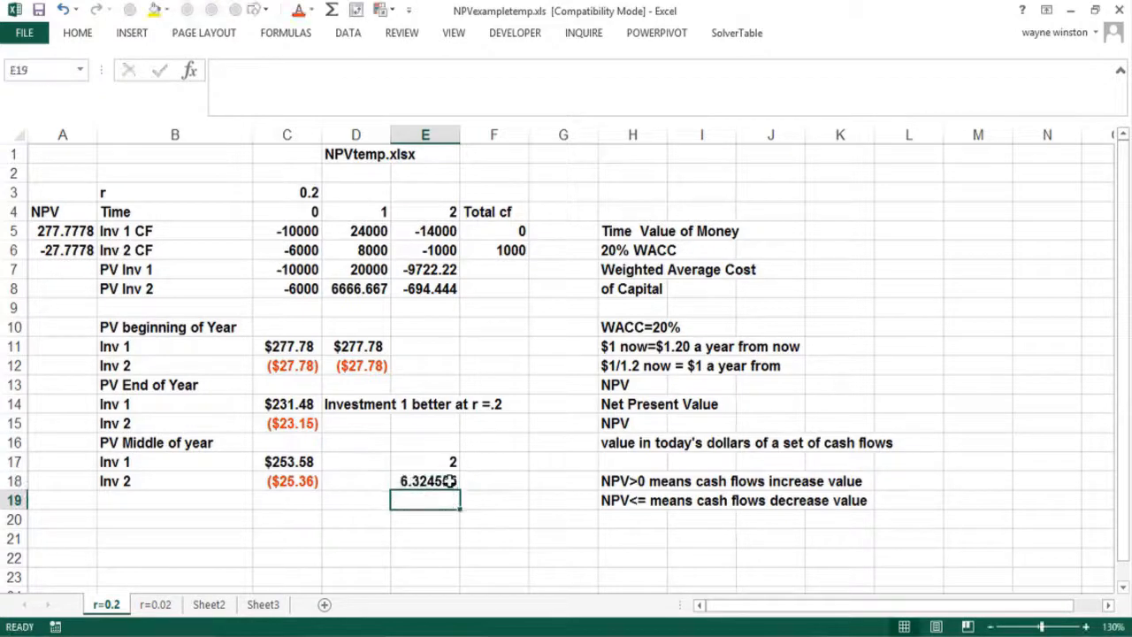
pyautogui.click(449, 481)
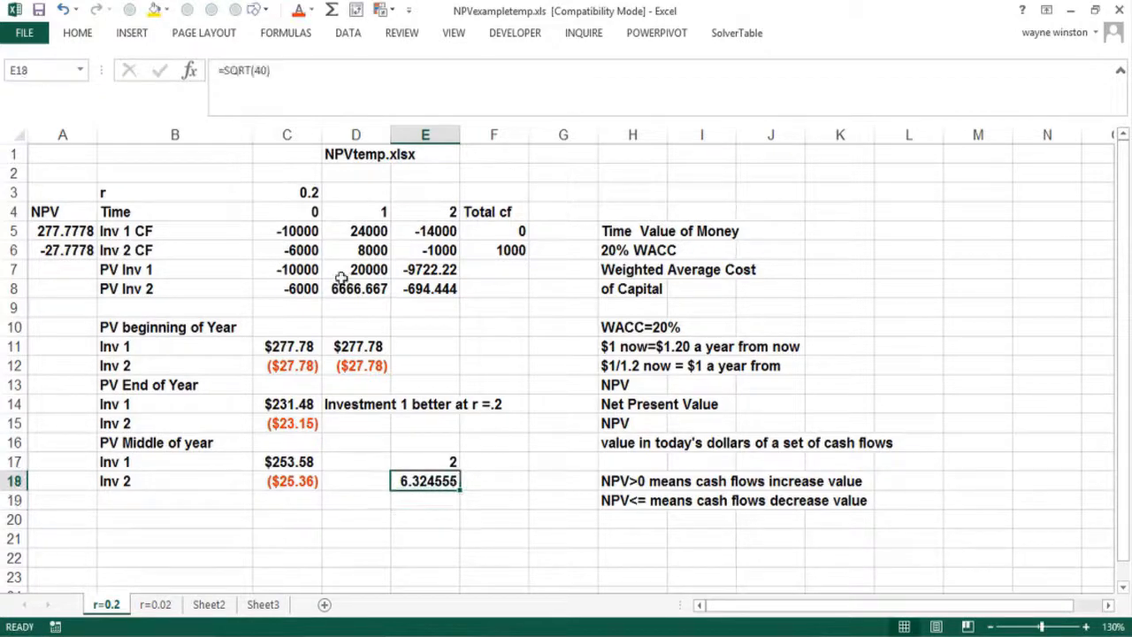
pyautogui.click(264, 77)
pyautogui.press('BackSpace')
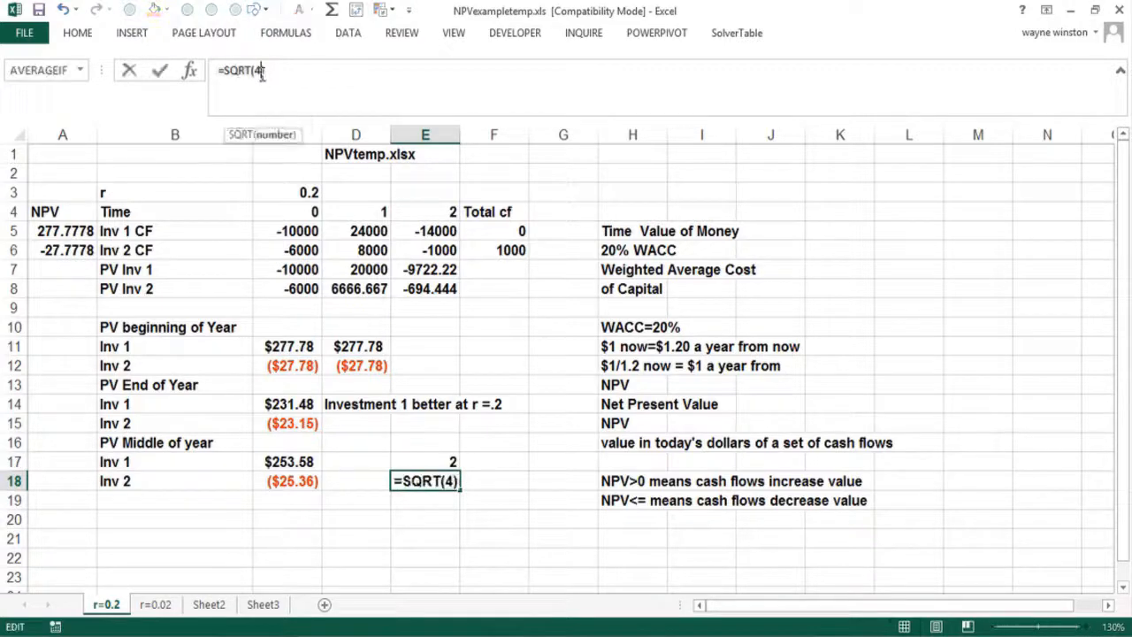
pyautogui.press('Return')
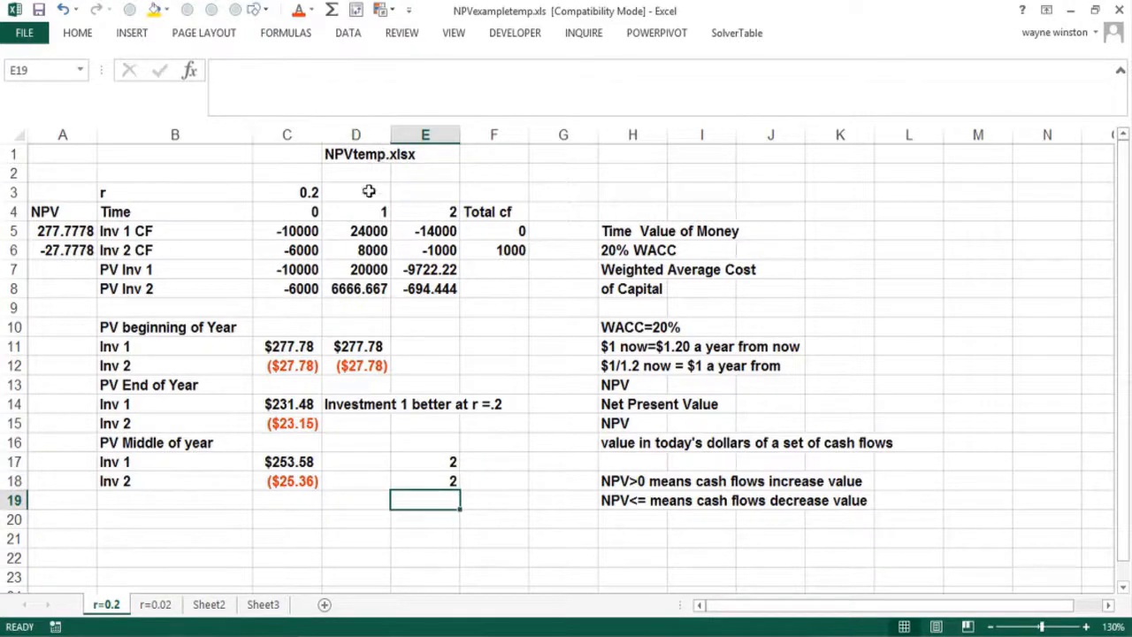
# Write the note "Use NPV if cash flows occur at periodic intervals." in cell F2.
pyautogui.moveTo(369, 181); pyautogui.dragTo(361, 194)
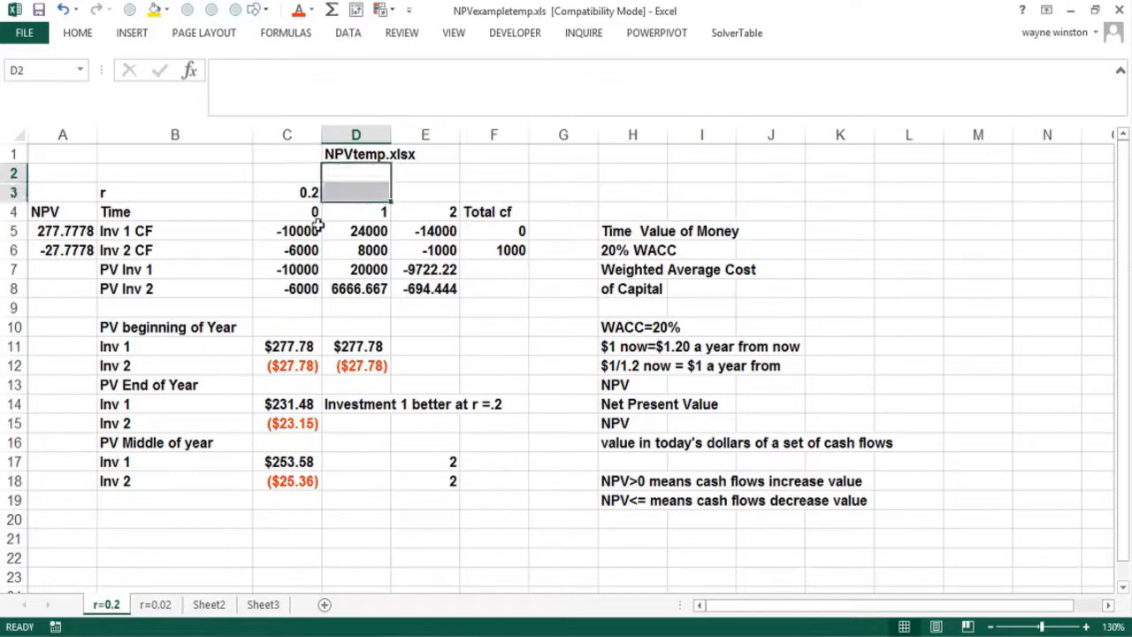
pyautogui.click(521, 174)
pyautogui.write('U')
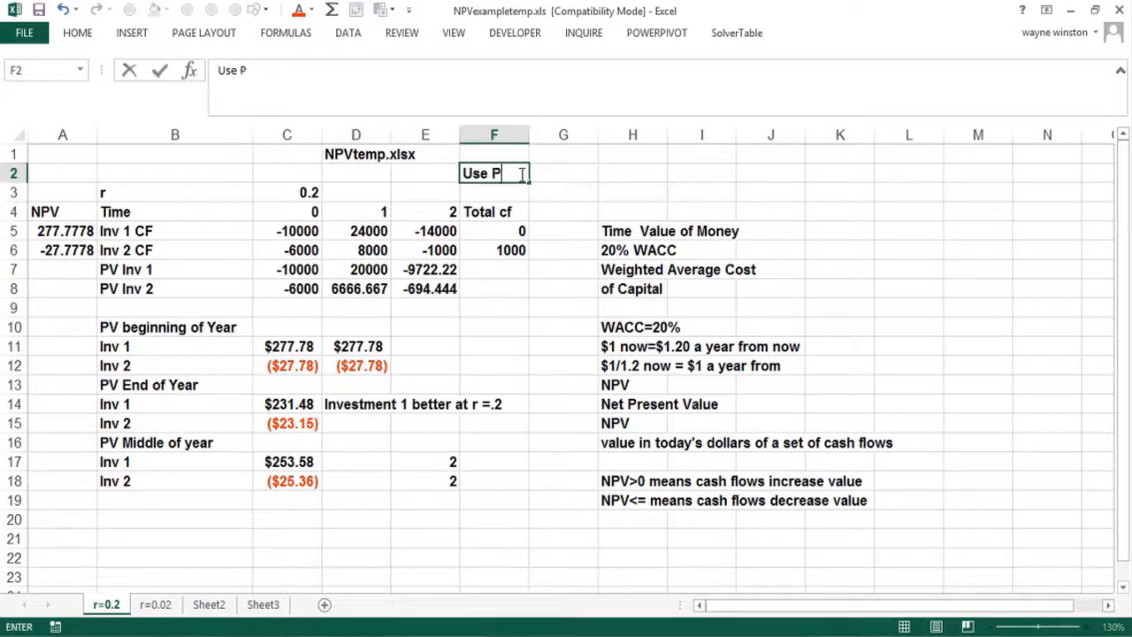
pyautogui.write('se NPV')
pyautogui.write('if cash f')
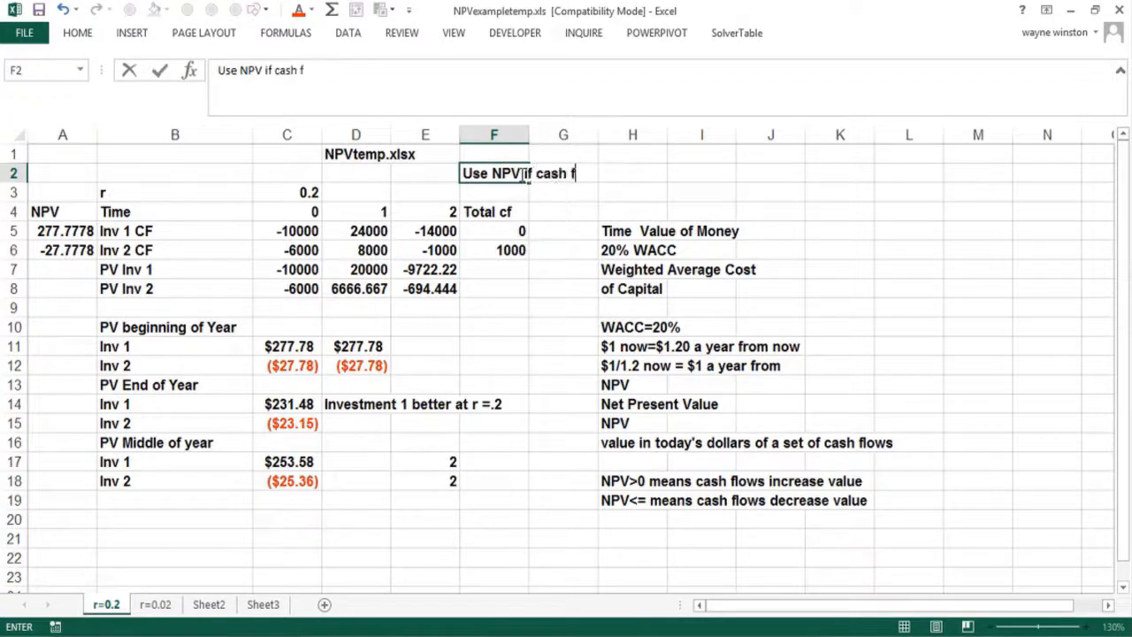
pyautogui.write('lows occu')
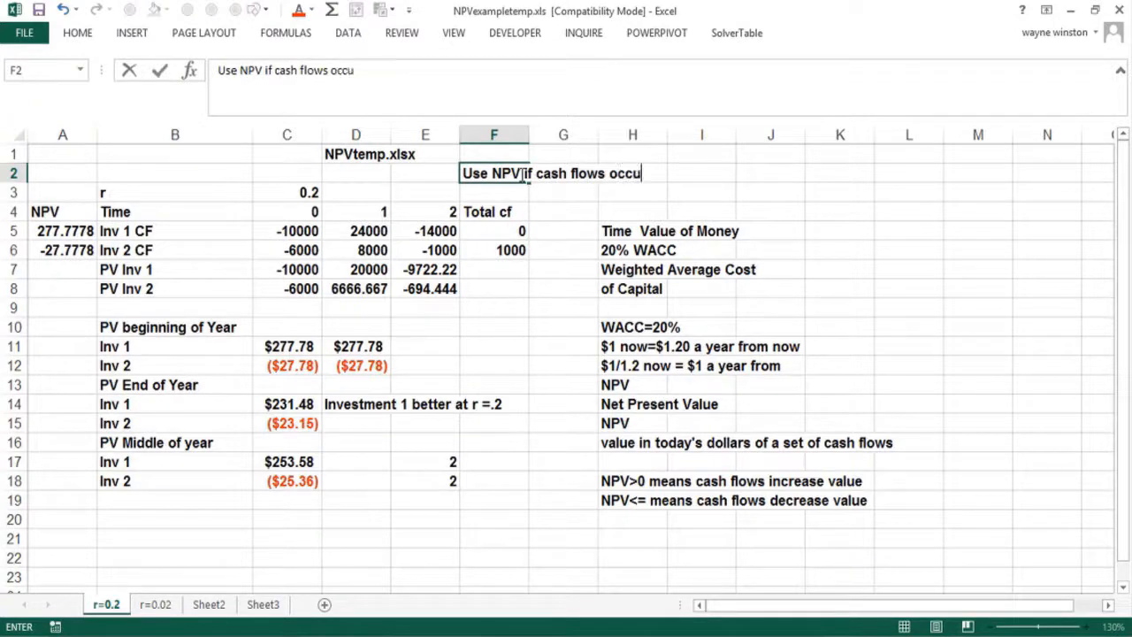
pyautogui.write('r at periodic')
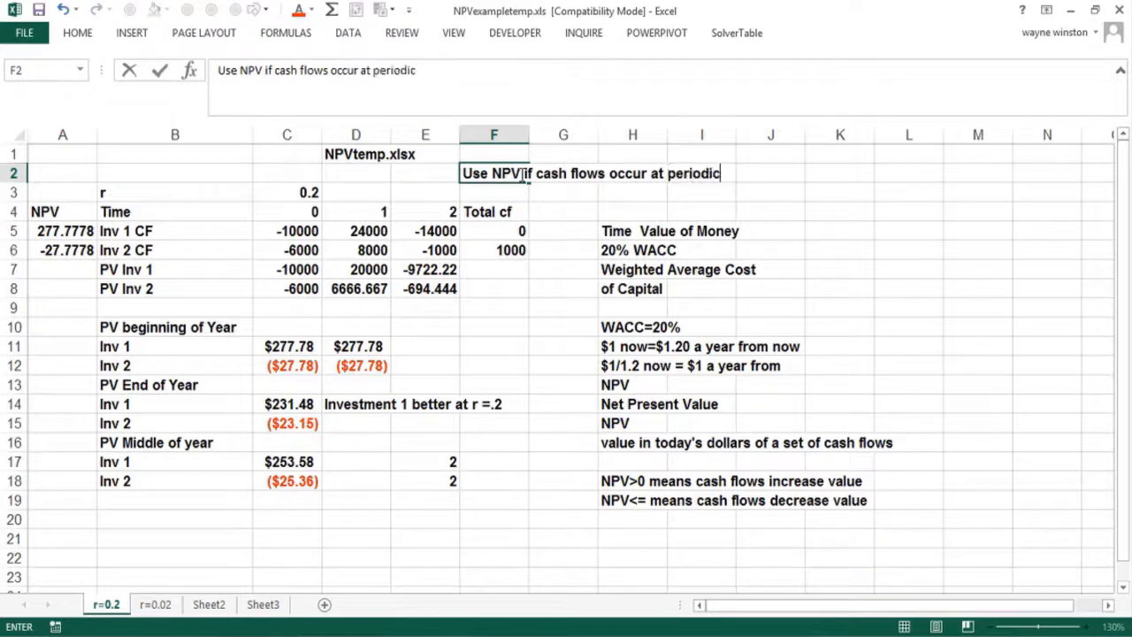
pyautogui.write(' intervals.')
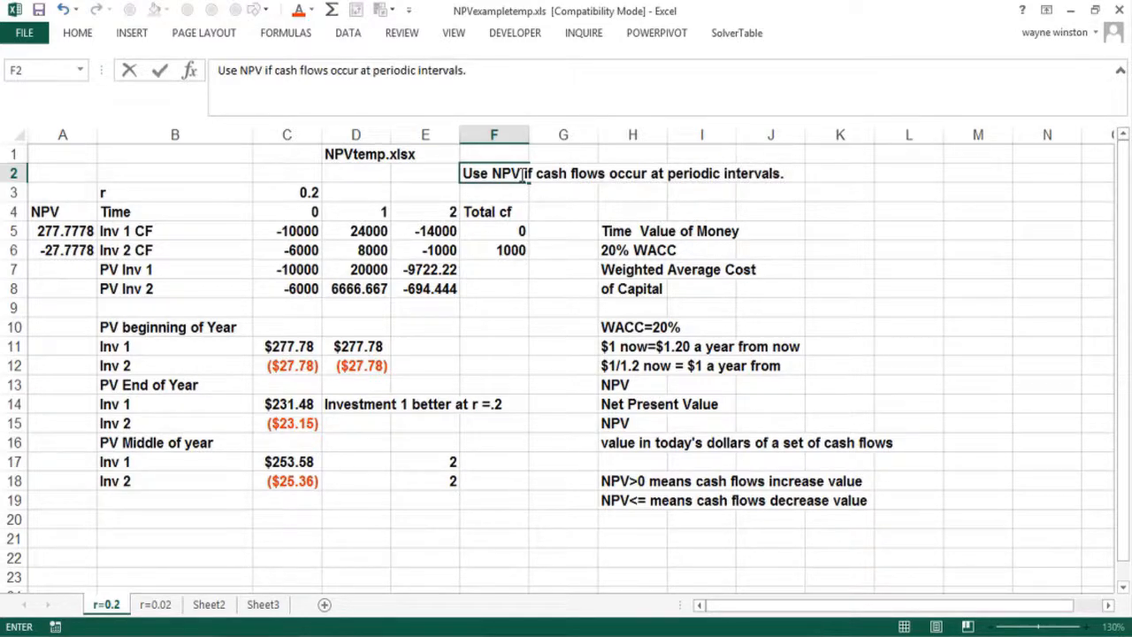
# Add the note "XNPV function handles irregular cash flows" in cell H3, correcting the spelling of irregular and cash.
pyautogui.click(612, 195)
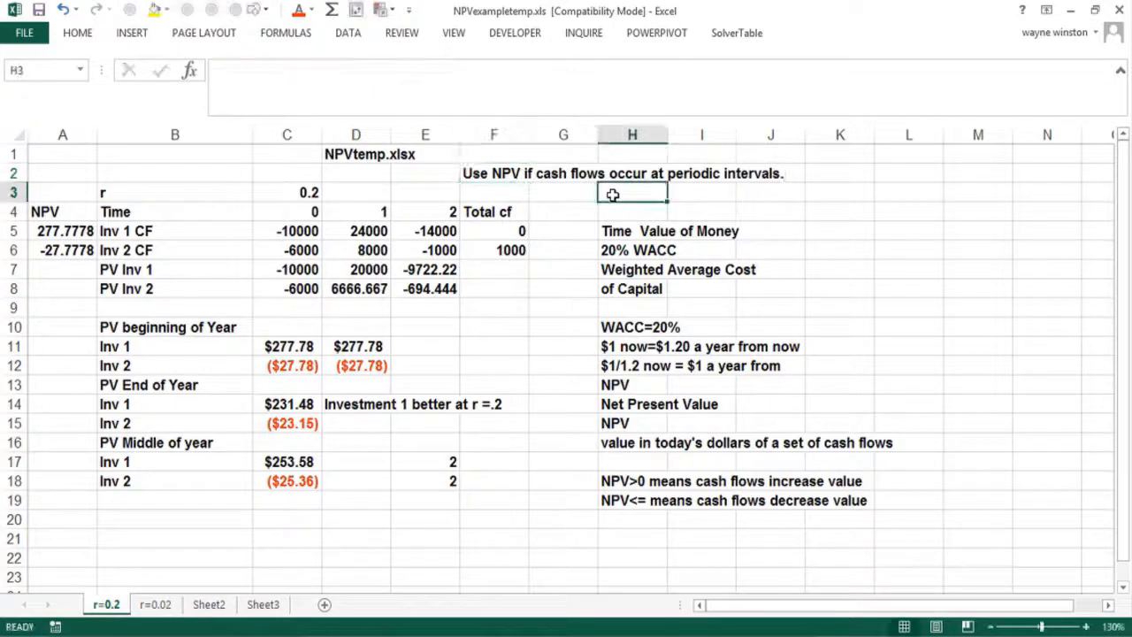
pyautogui.write('N')
pyautogui.press('BackSpace')
pyautogui.write('XN')
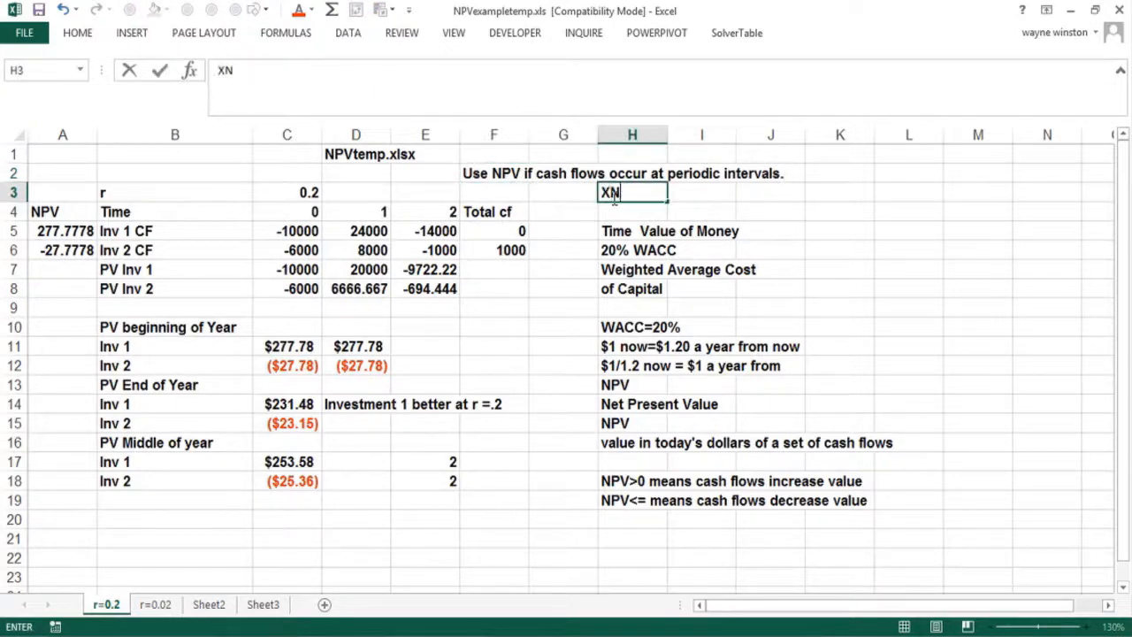
pyautogui.write('PV')
pyautogui.write('function handles ')
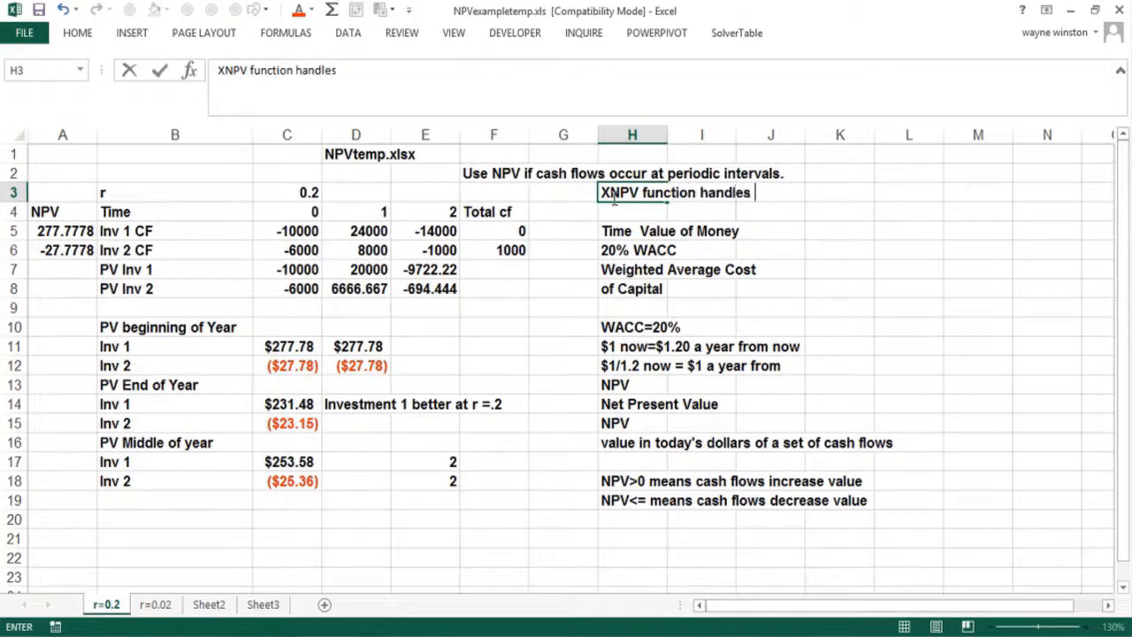
pyautogui.write('ireegular')
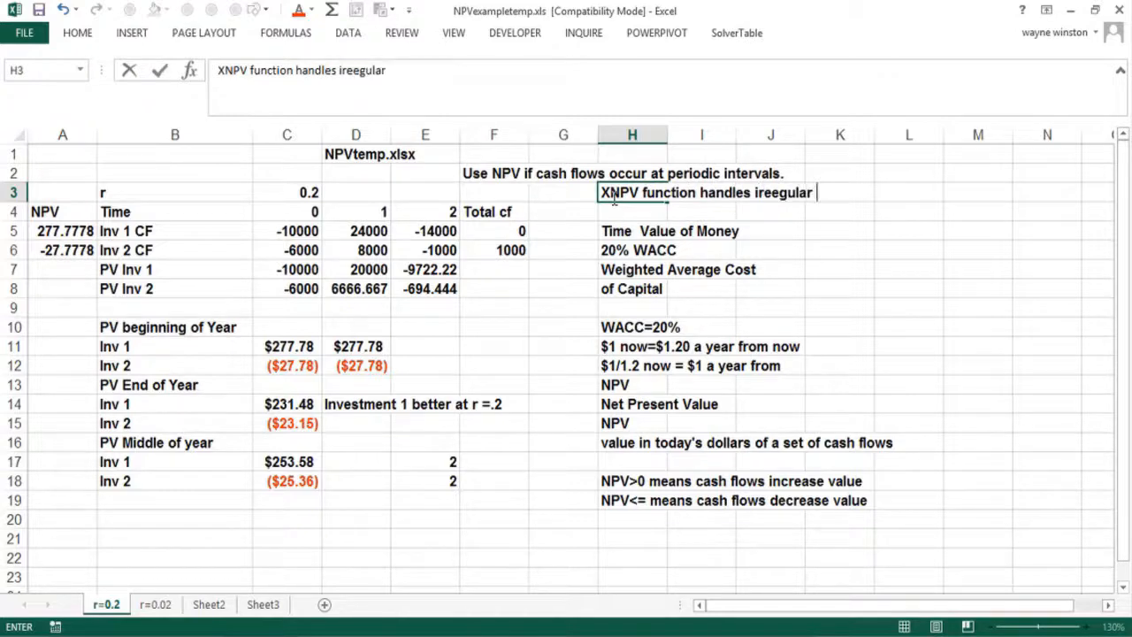
pyautogui.press('BackSpace')
pyautogui.press('BackSpace')
pyautogui.press('BackSpace')
pyautogui.press('BackSpace')
pyautogui.press('BackSpace')
pyautogui.press('BackSpace')
pyautogui.press('BackSpace')
pyautogui.write('r')
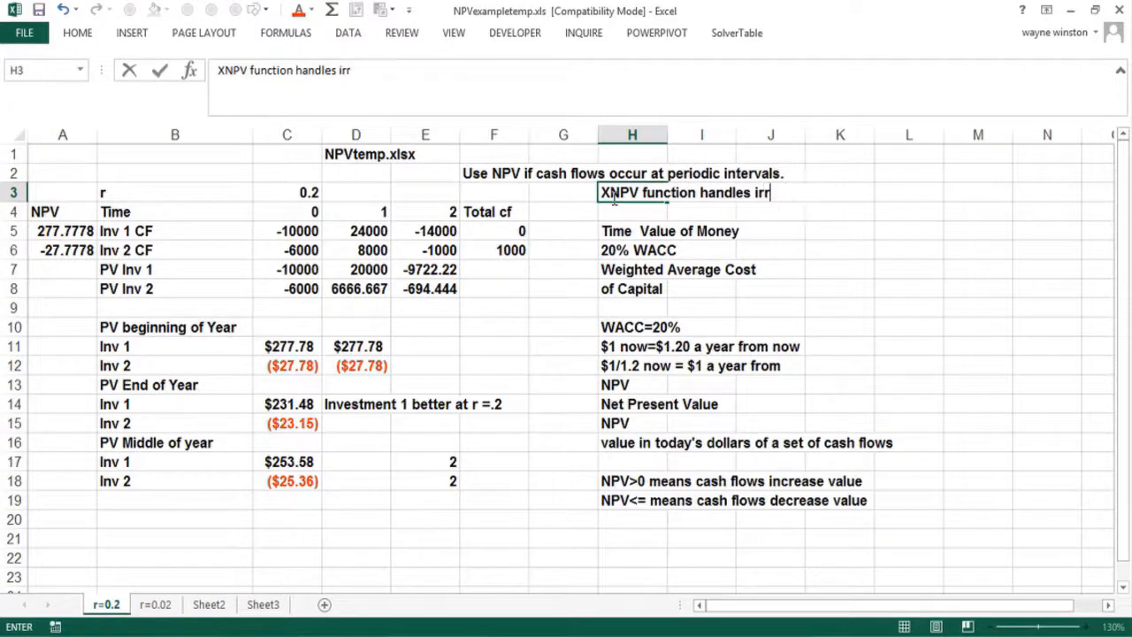
pyautogui.write('egular cahs')
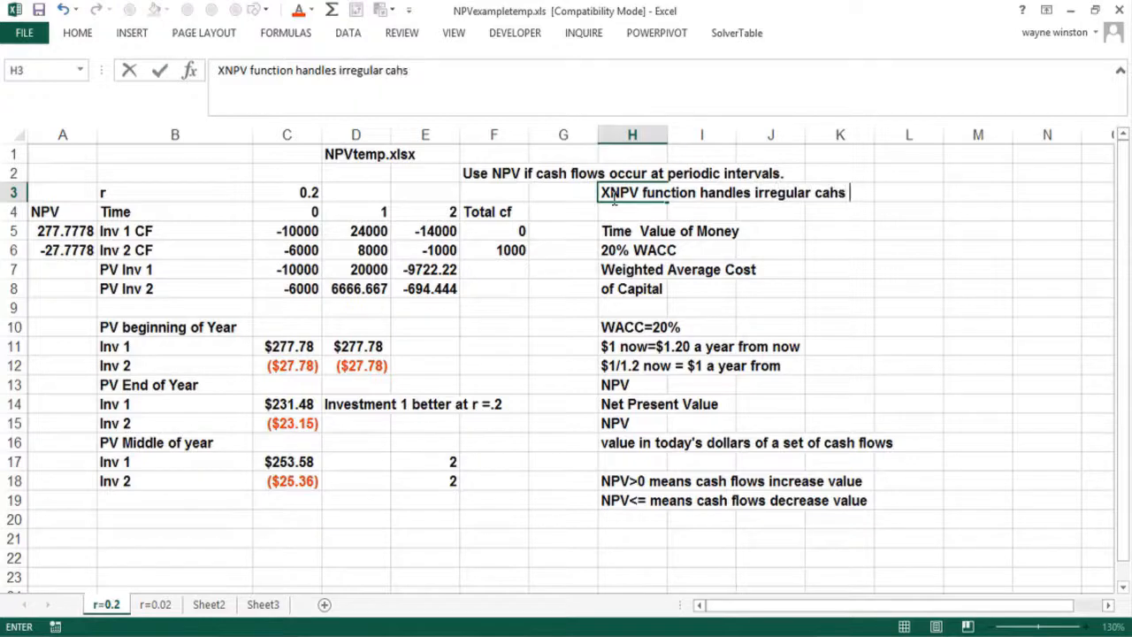
pyautogui.press('BackSpace')
pyautogui.press('BackSpace')
pyautogui.press('BackSpace')
pyautogui.write('sf')
pyautogui.press('BackSpace')
pyautogui.write('h flows')
pyautogui.press('Return')
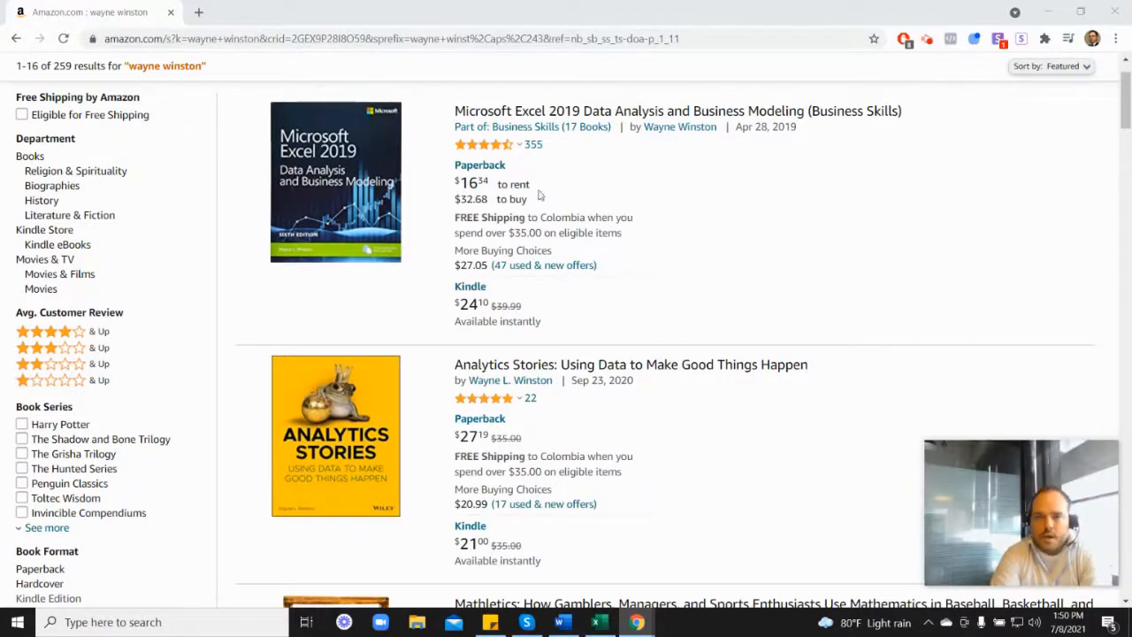
# In the browser, look through the author's books in the Amazon results and view the rating breakdown for Marketing Analytics.
pyautogui.moveTo(486, 152)
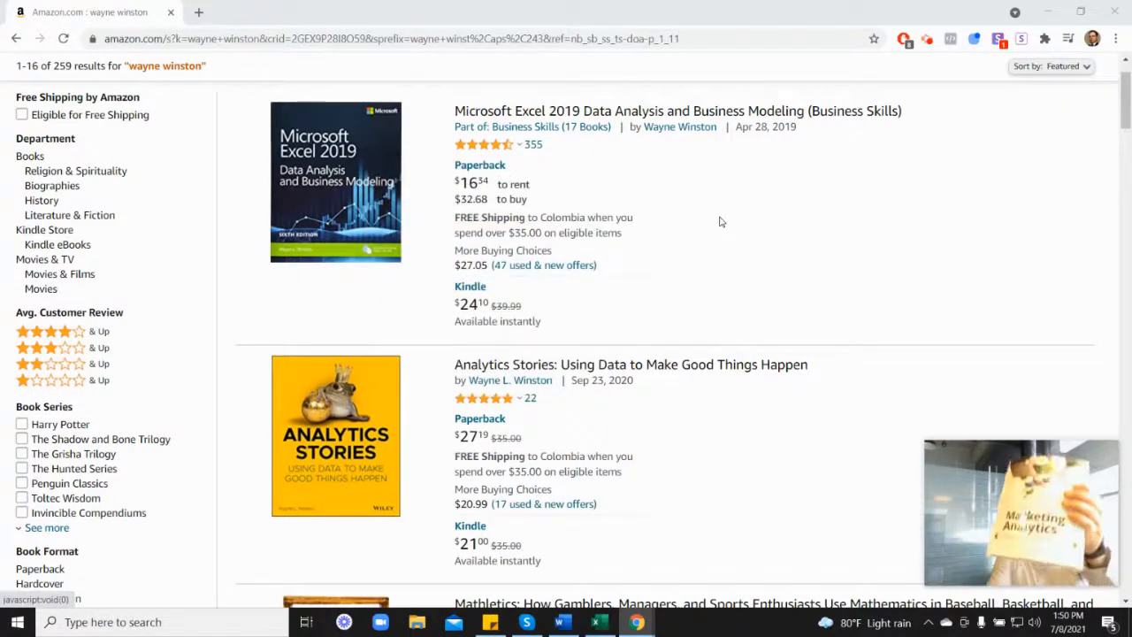
pyautogui.scroll(-6, 1040, 353)
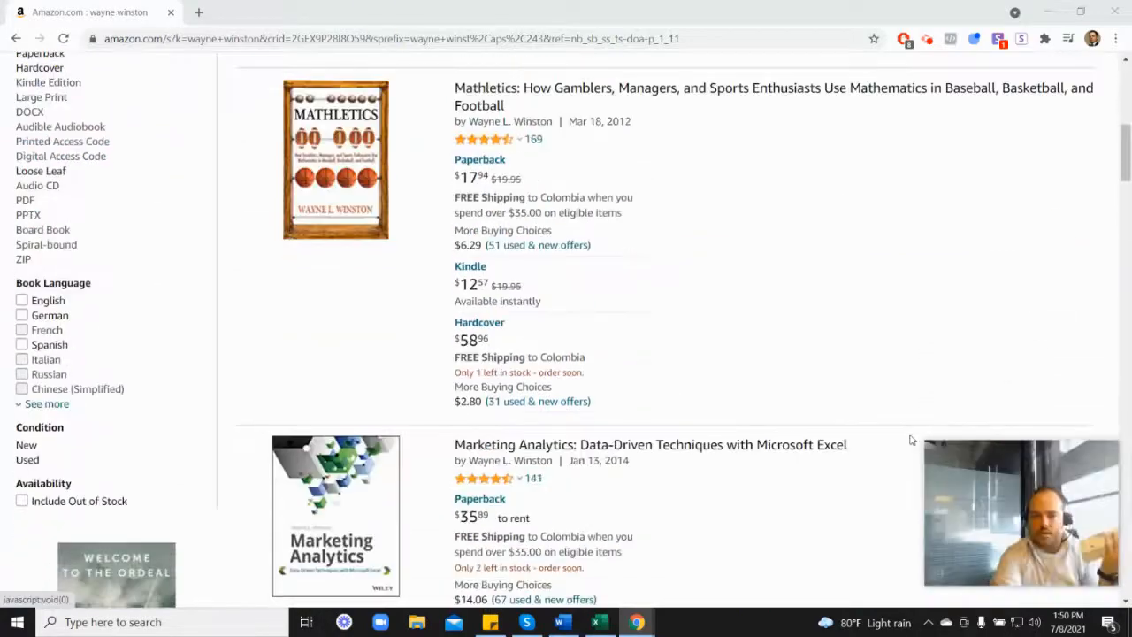
pyautogui.scroll(-2, 503, 424)
pyautogui.moveTo(500, 334)
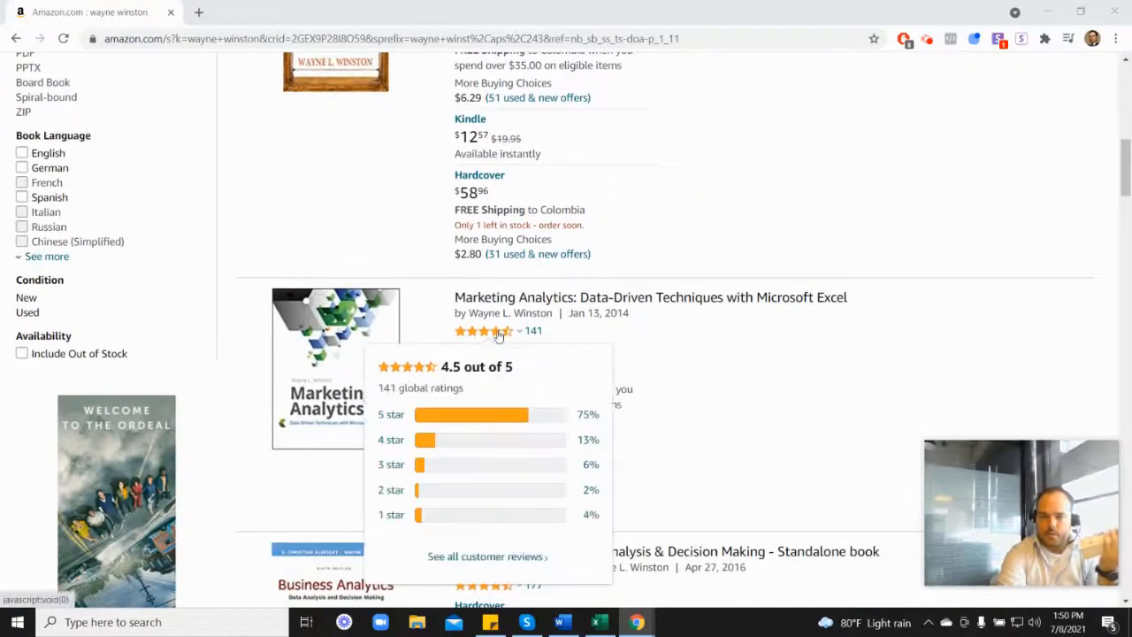
pyautogui.scroll(6, 659, 336)
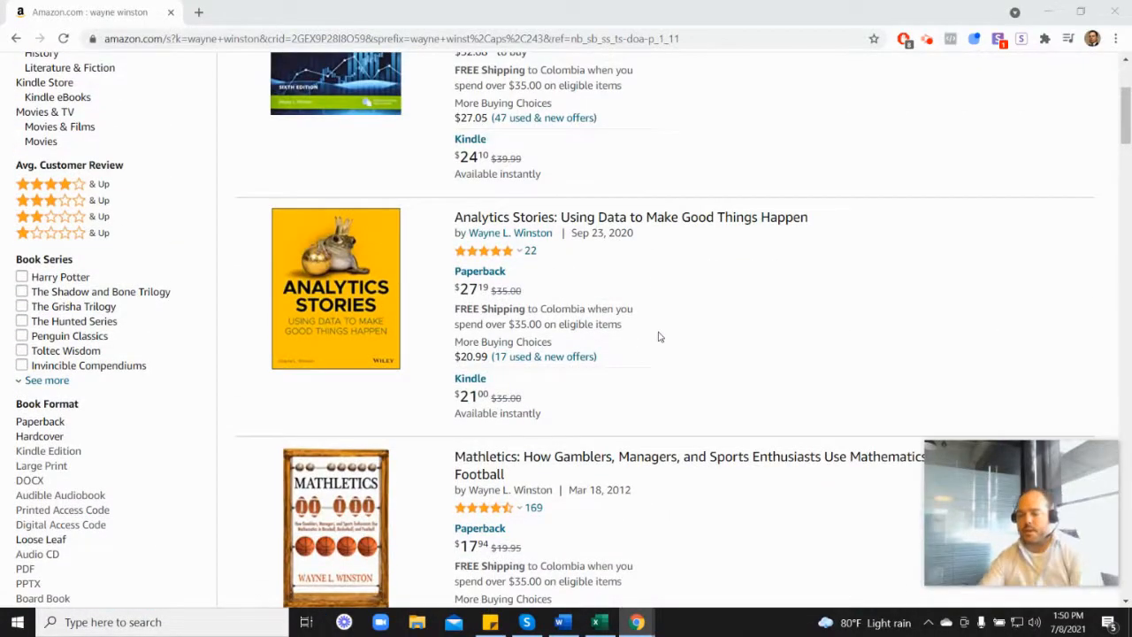